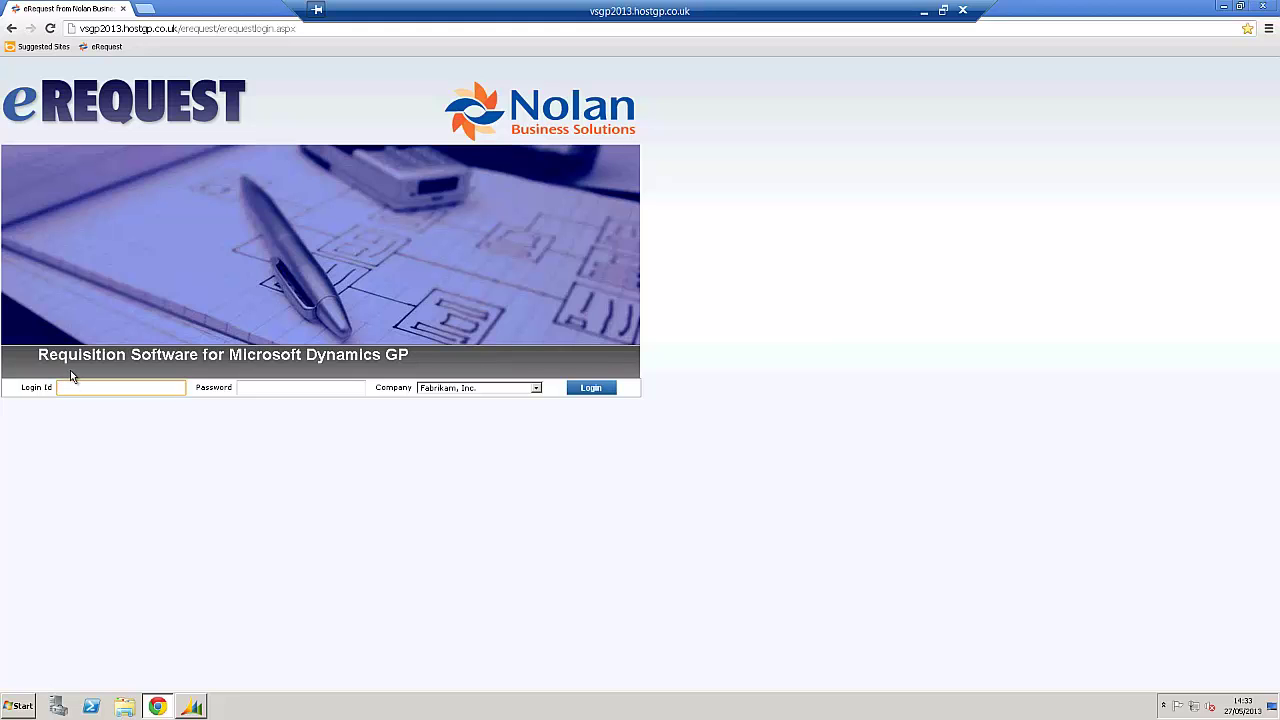
Log in to eRequest for Fabrikam, Inc. with the saved requester login id and password
{"action": "type", "text": "re"}
{"action": "key", "text": "Down"}
{"action": "key", "text": "Tab"}
{"action": "type", "text": "password"}
{"action": "key", "text": "Return"}
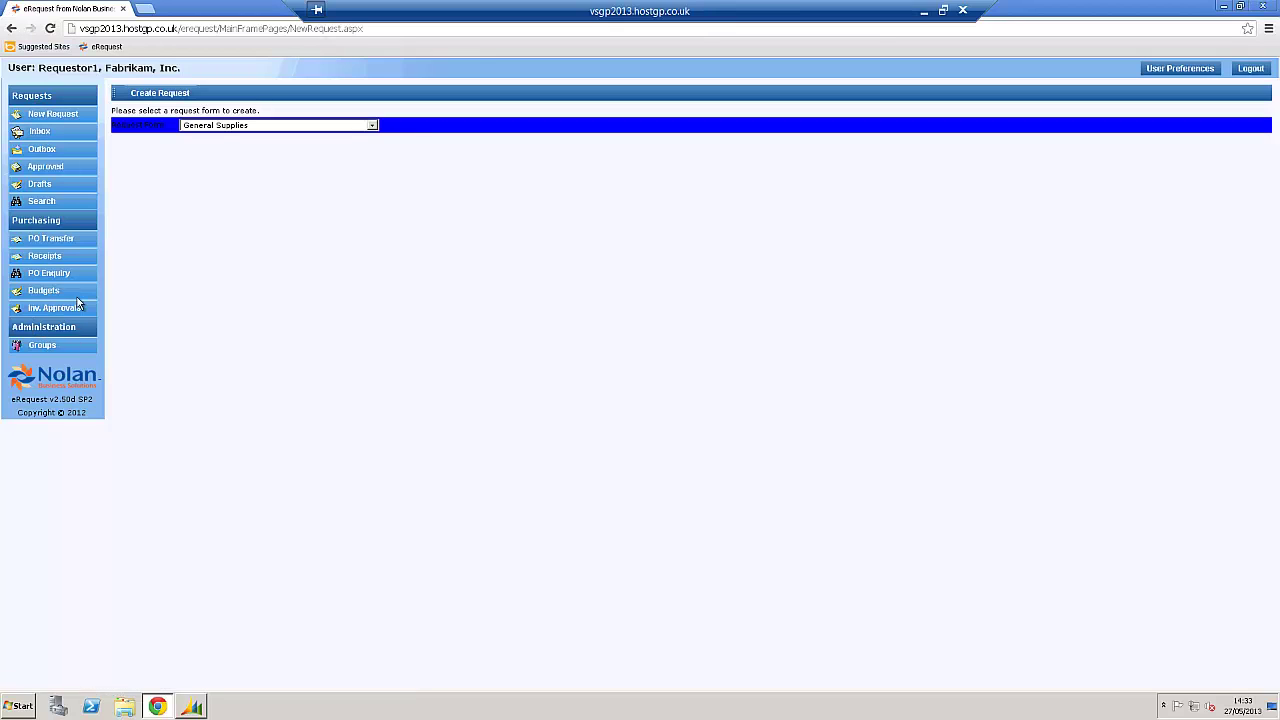
Pick the Marketing request form and create draft request MREQ0015
{"action": "left_click", "coordinate": [372, 127]}
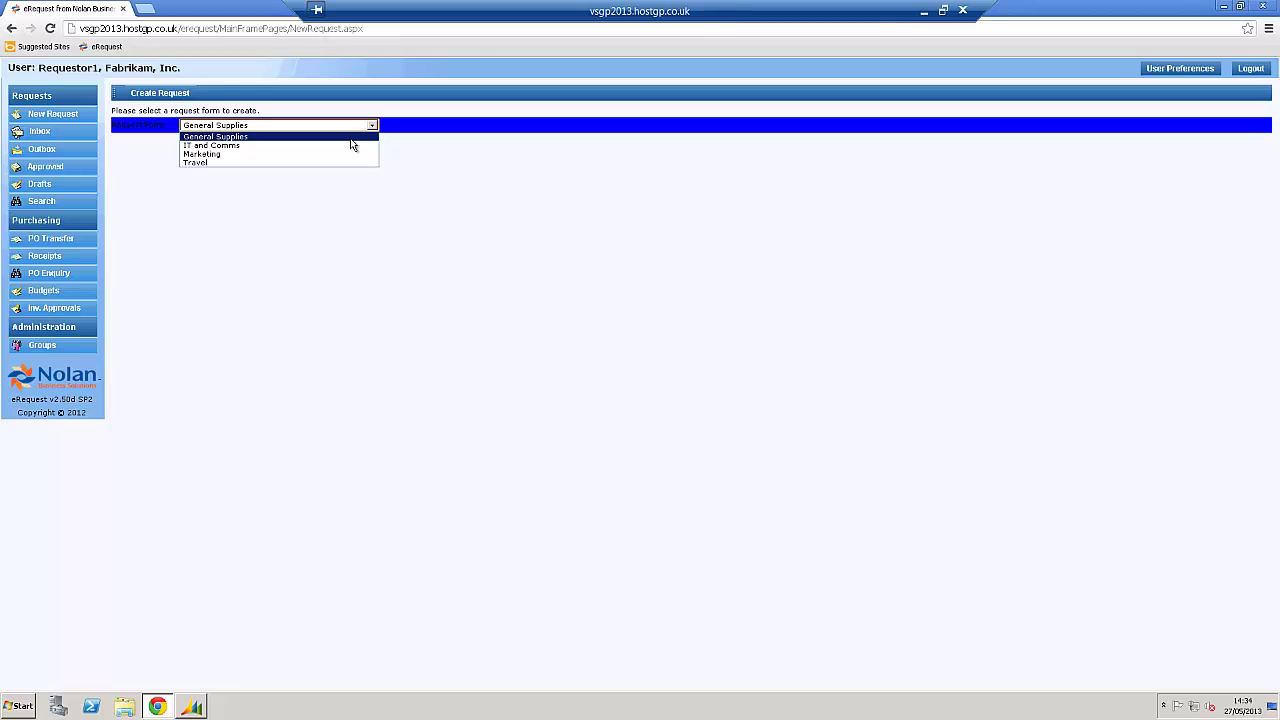
{"action": "left_click", "coordinate": [236, 156]}
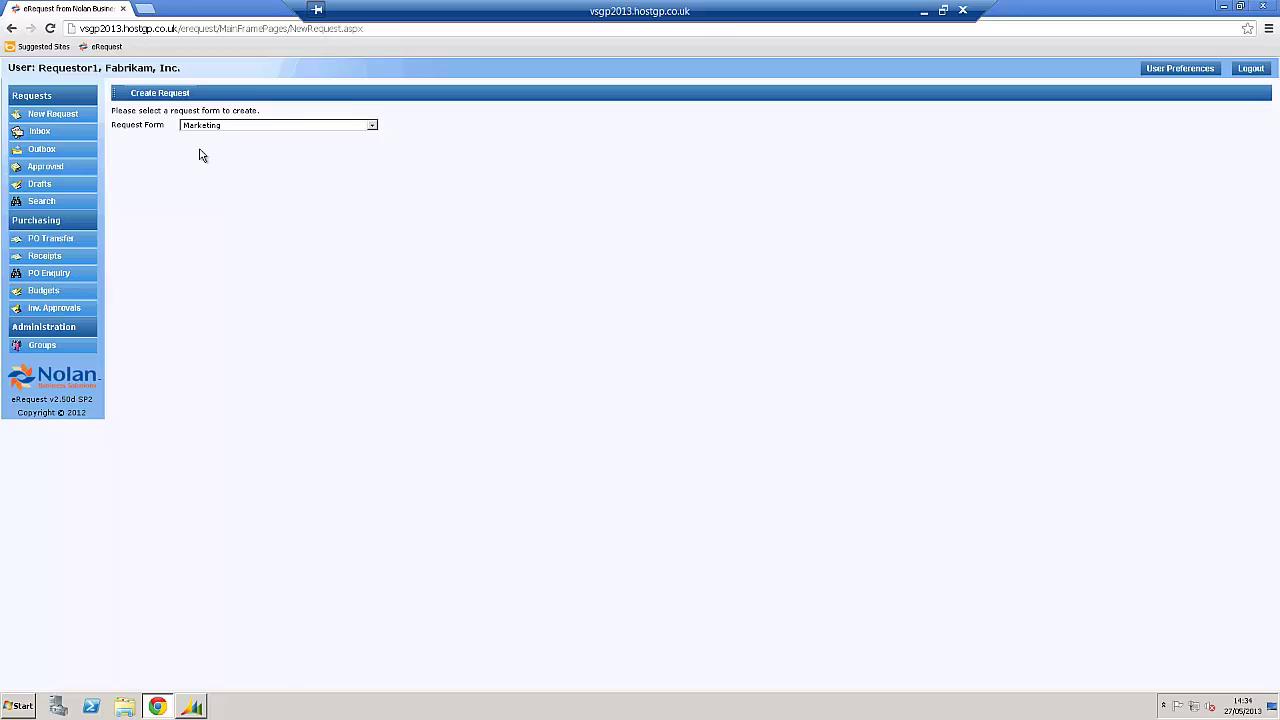
{"action": "left_click", "coordinate": [163, 97]}
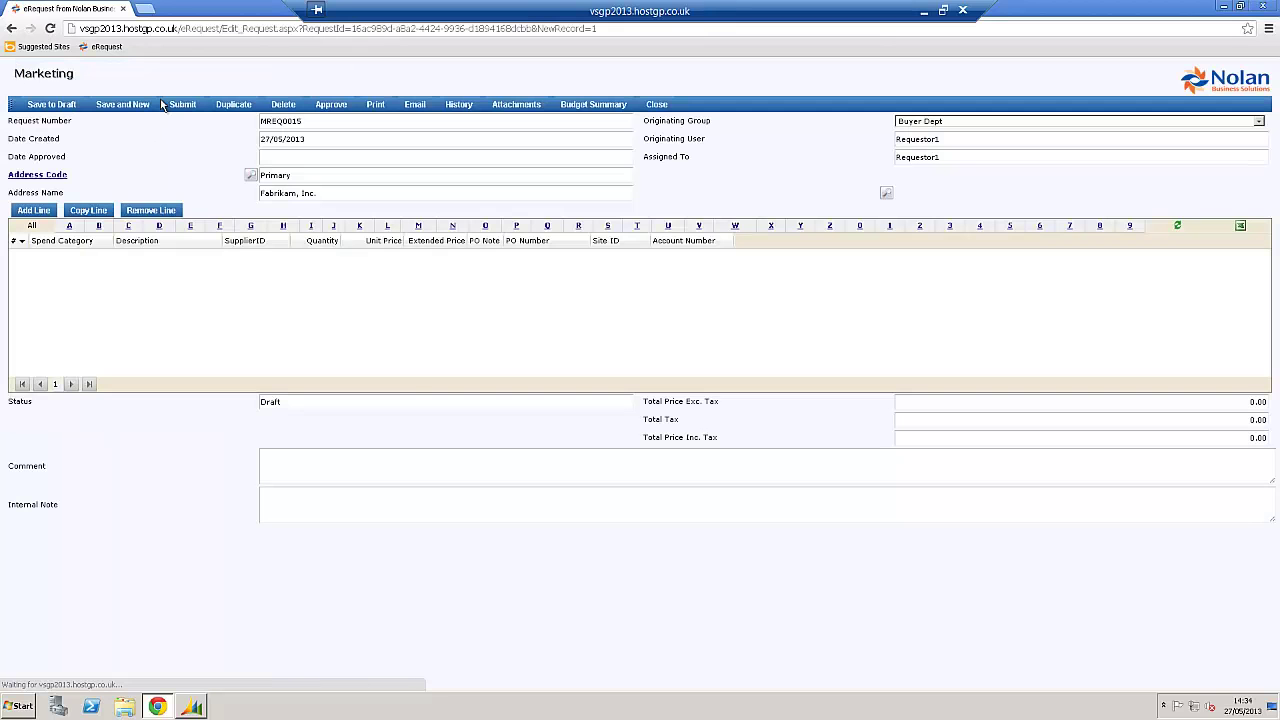
Add a request line with spend category WEB DESIGN, described 'Web design work'
{"action": "left_click", "coordinate": [33, 211]}
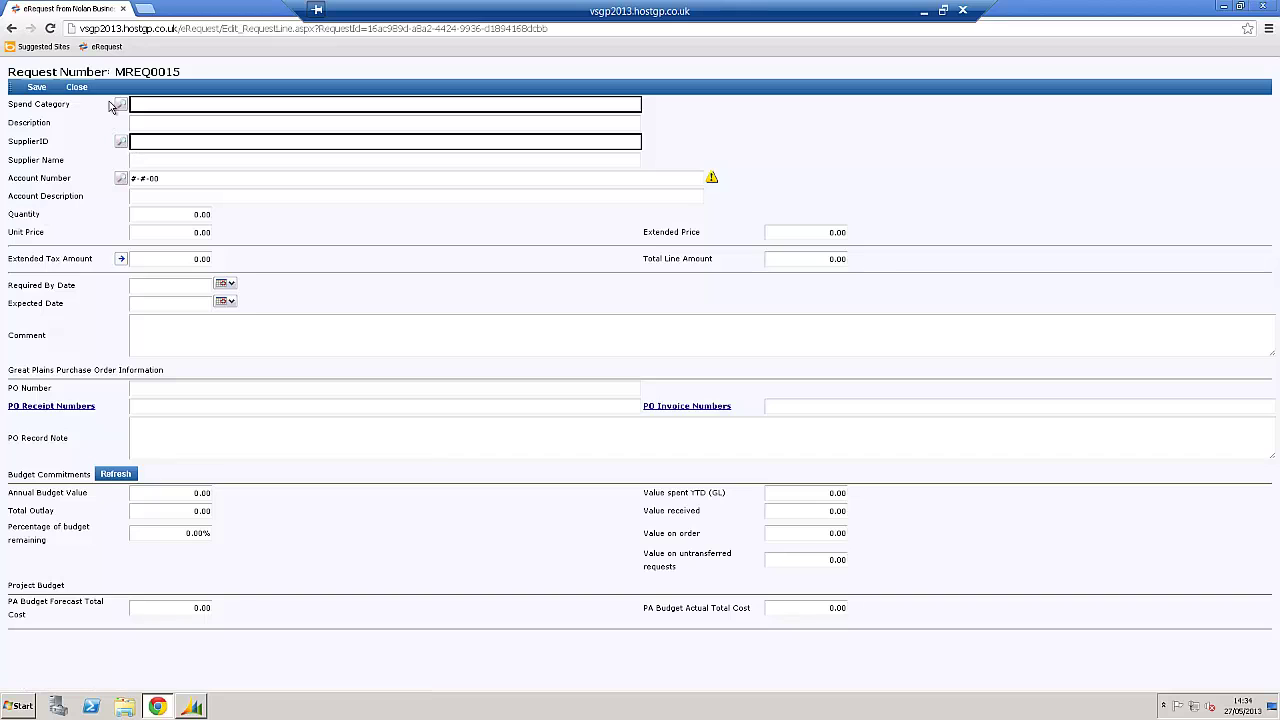
{"action": "left_click", "coordinate": [120, 106]}
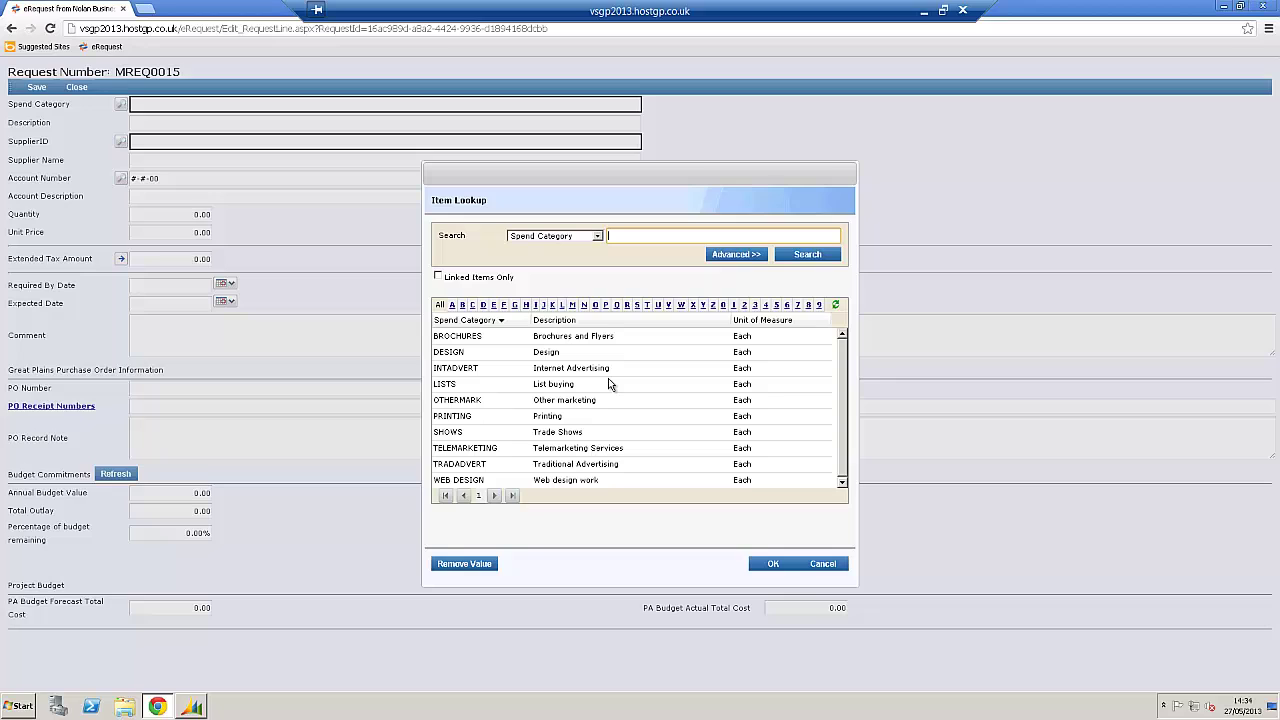
{"action": "double_click", "coordinate": [565, 484]}
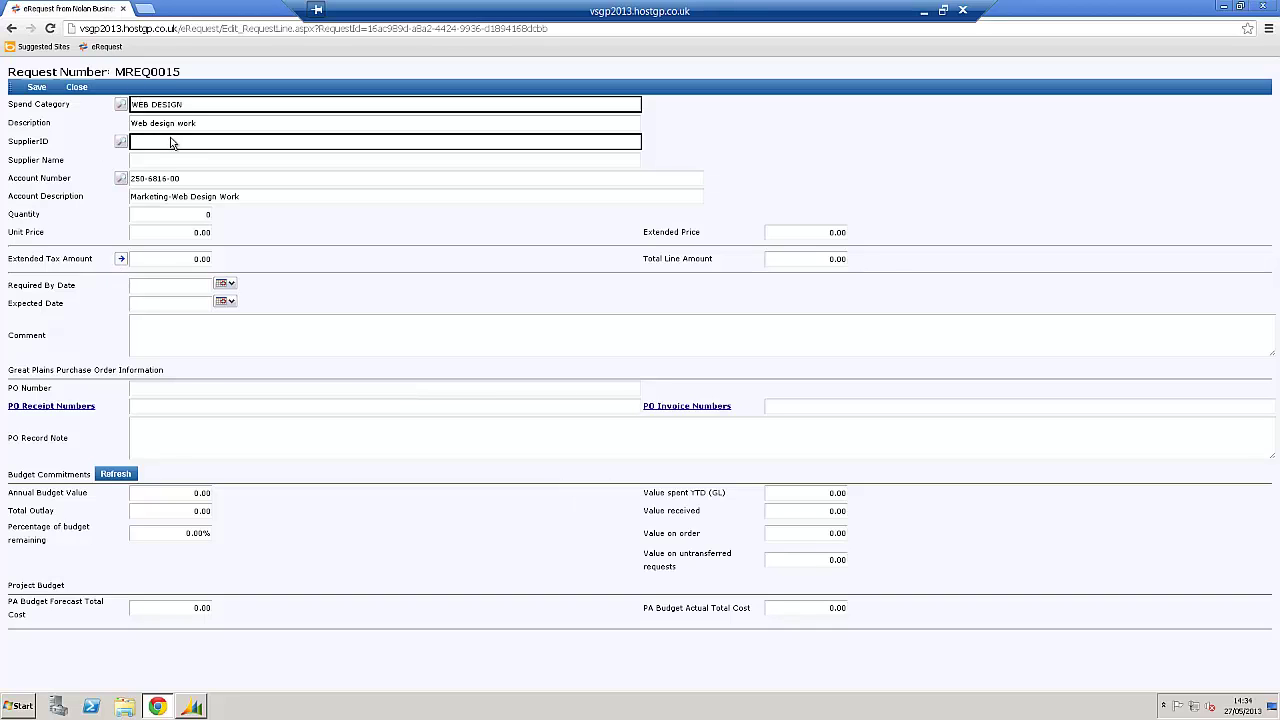
{"action": "left_click", "coordinate": [204, 122]}
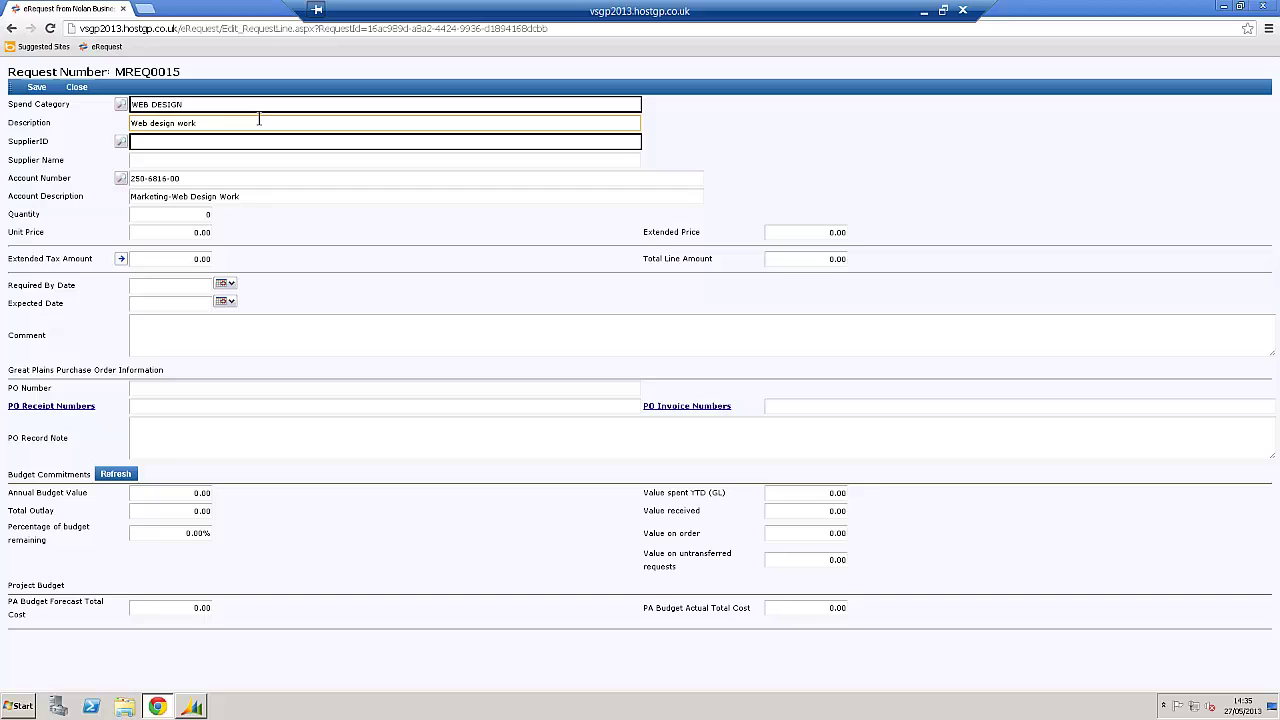
Bring up the line's supplier lookup, limited to linked suppliers only
{"action": "left_click", "coordinate": [121, 141]}
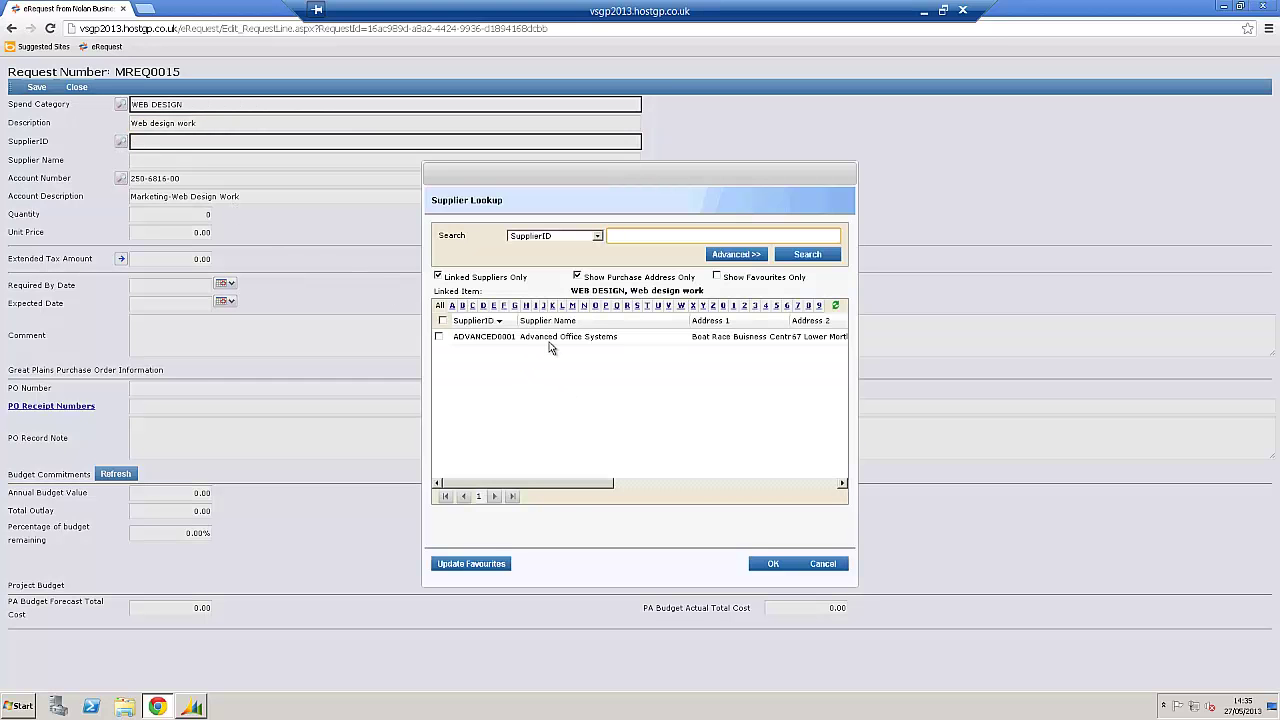
{"action": "left_click", "coordinate": [439, 277]}
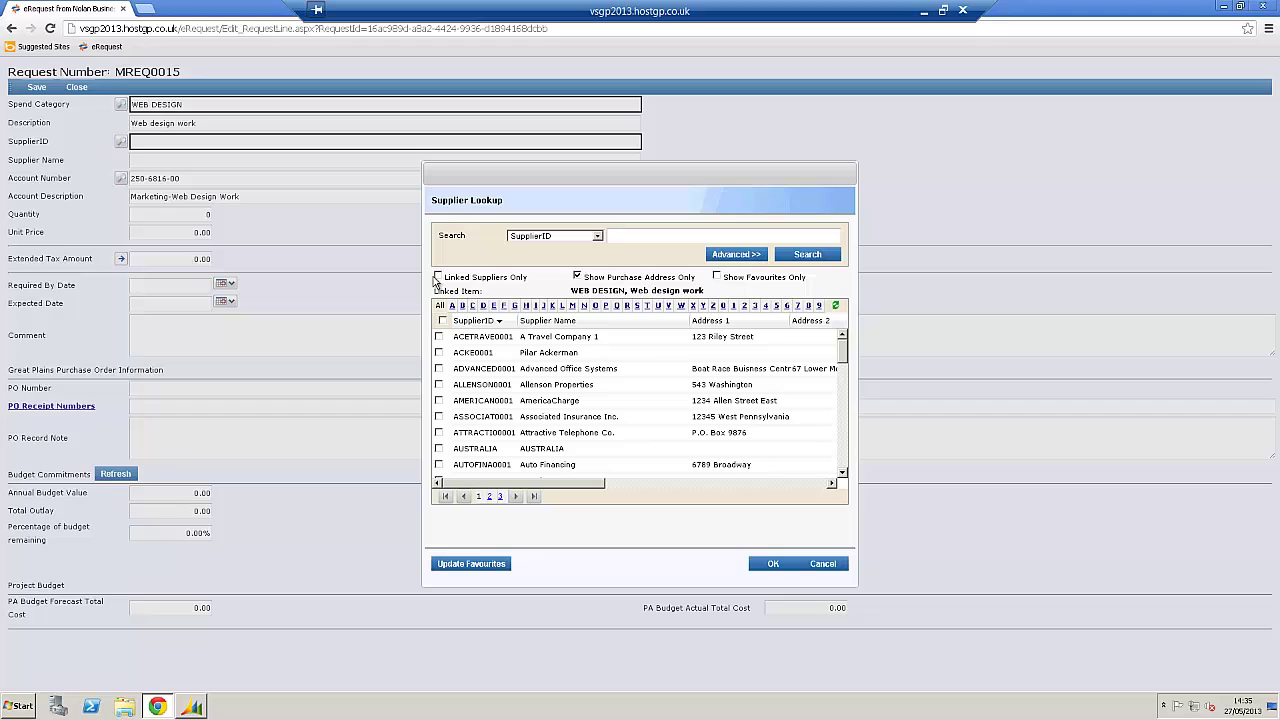
{"action": "left_click", "coordinate": [438, 277]}
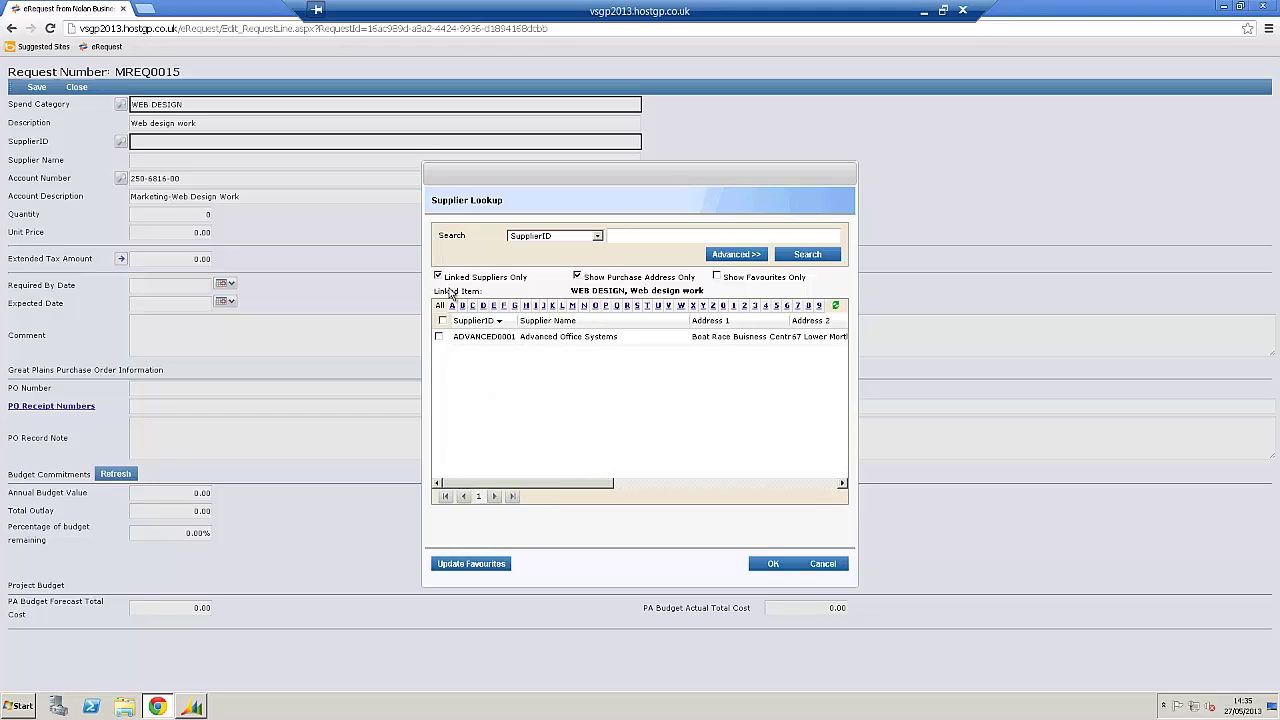
Choose supplier ADVANCED0001 and enter quantity 10 at unit price 65.00
{"action": "double_click", "coordinate": [475, 338]}
{"action": "type", "text": "1"}
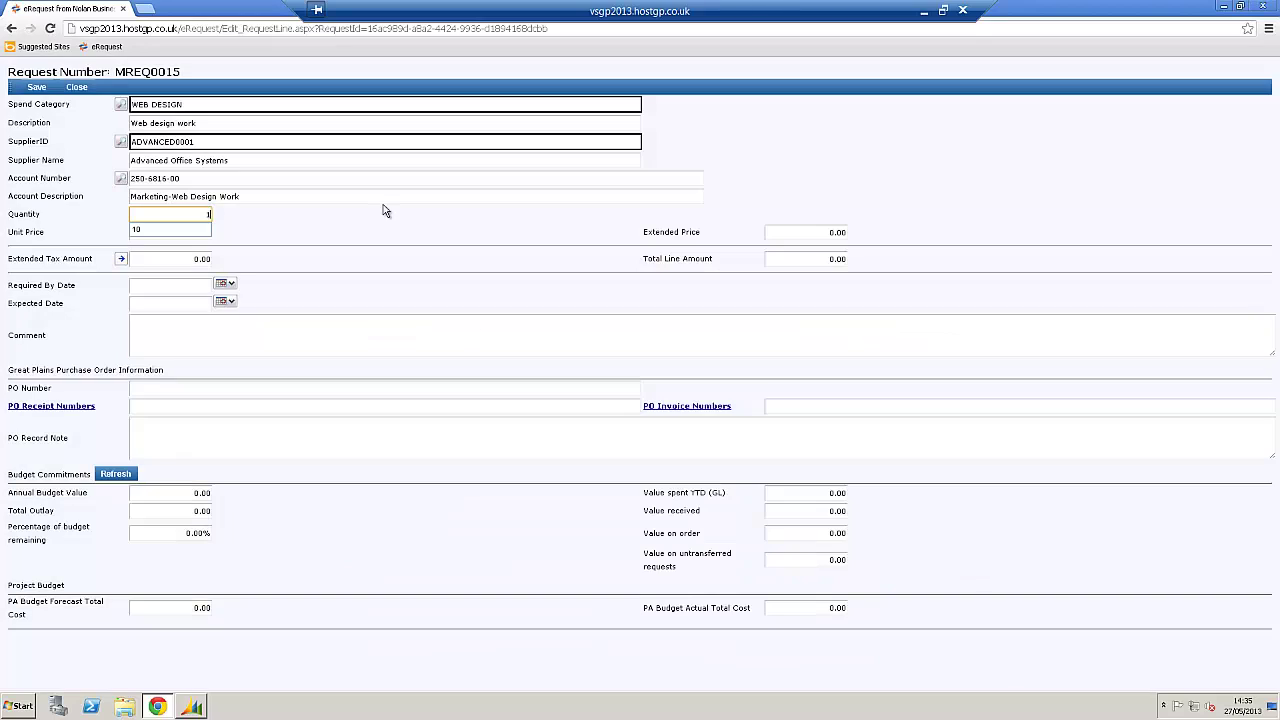
{"action": "type", "text": "0.00"}
{"action": "key", "text": "Tab"}
{"action": "type", "text": "65"}
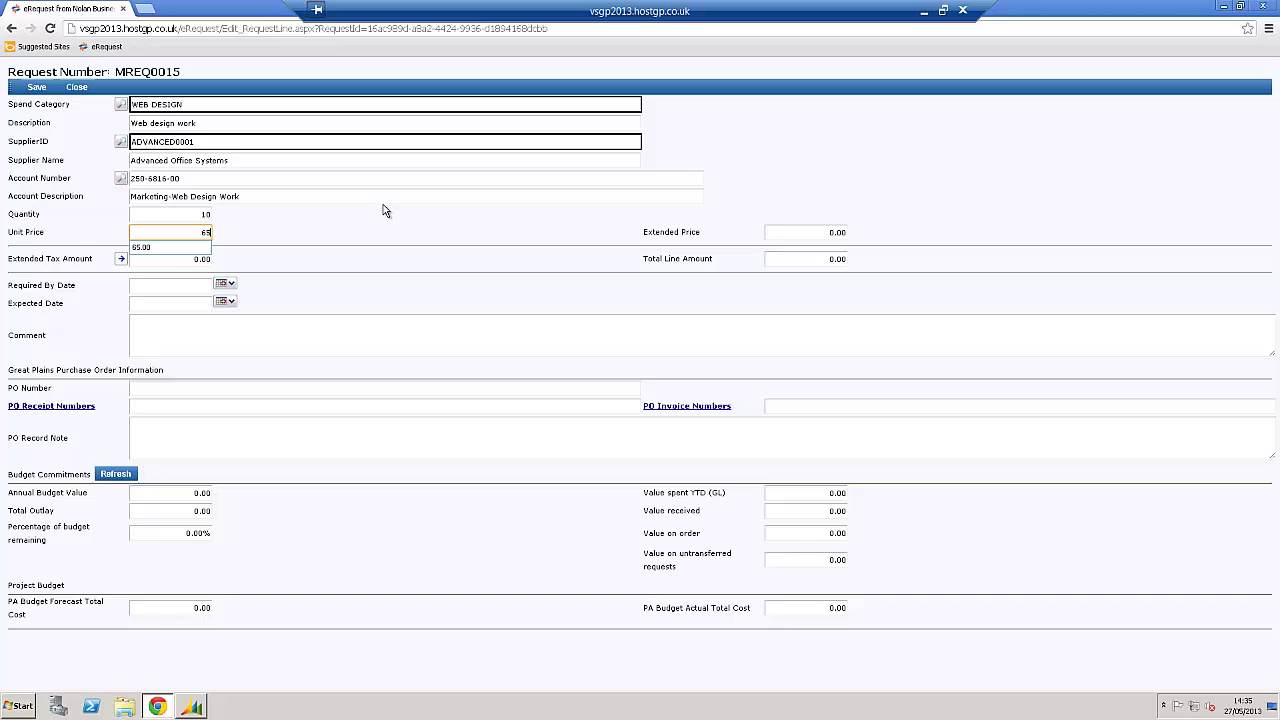
{"action": "type", "text": ".00"}
{"action": "key", "text": "Tab"}
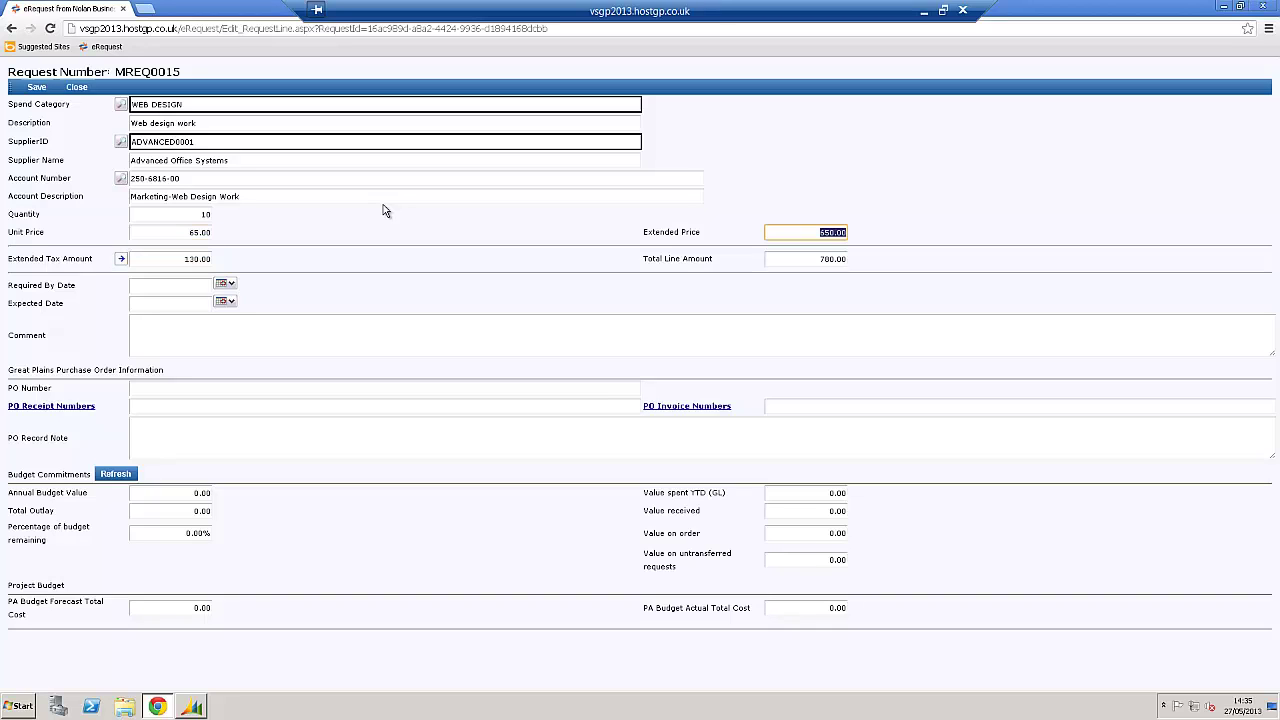
Set both the Required By and Expected dates to 31/05/2013
{"action": "left_click", "coordinate": [226, 284]}
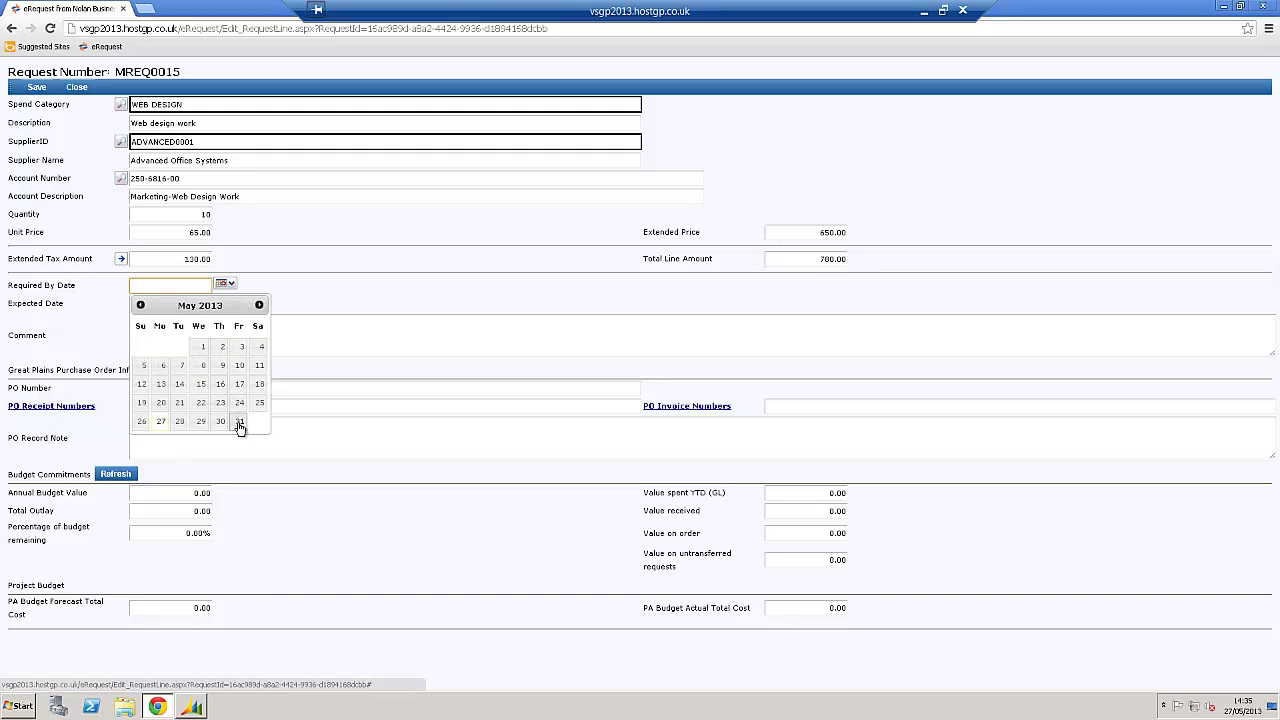
{"action": "left_click", "coordinate": [239, 421]}
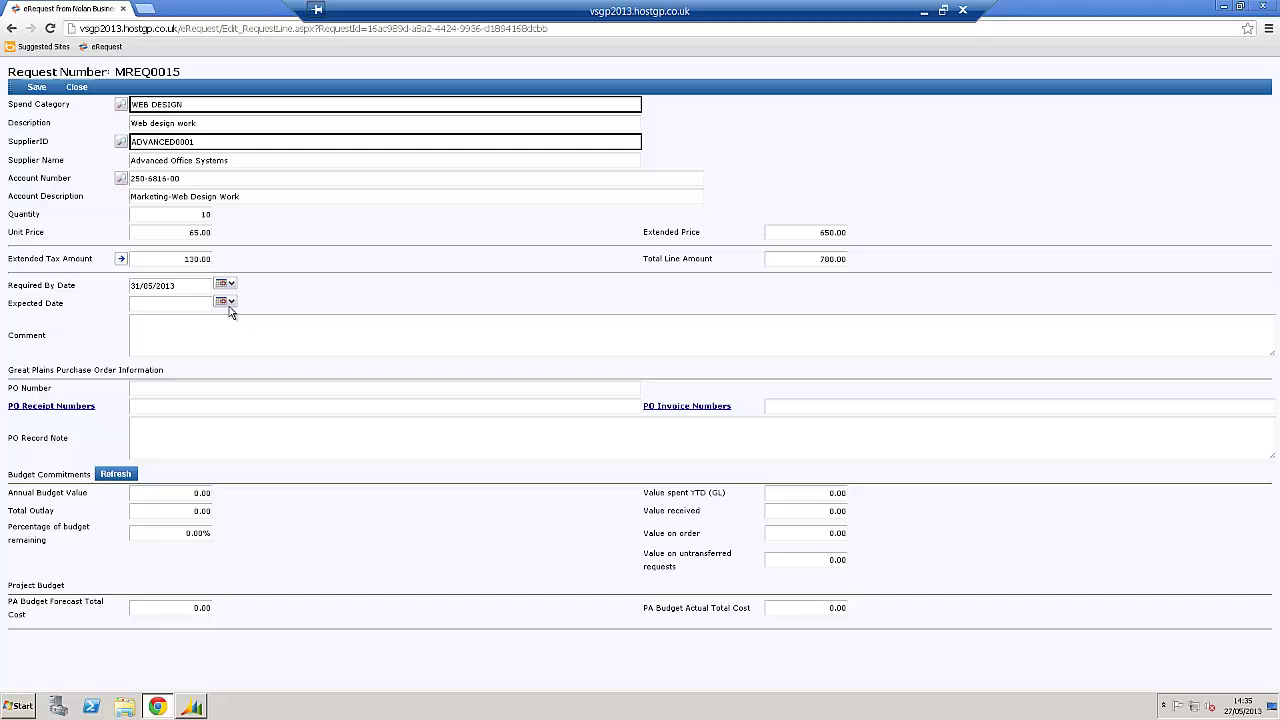
{"action": "left_click", "coordinate": [228, 306]}
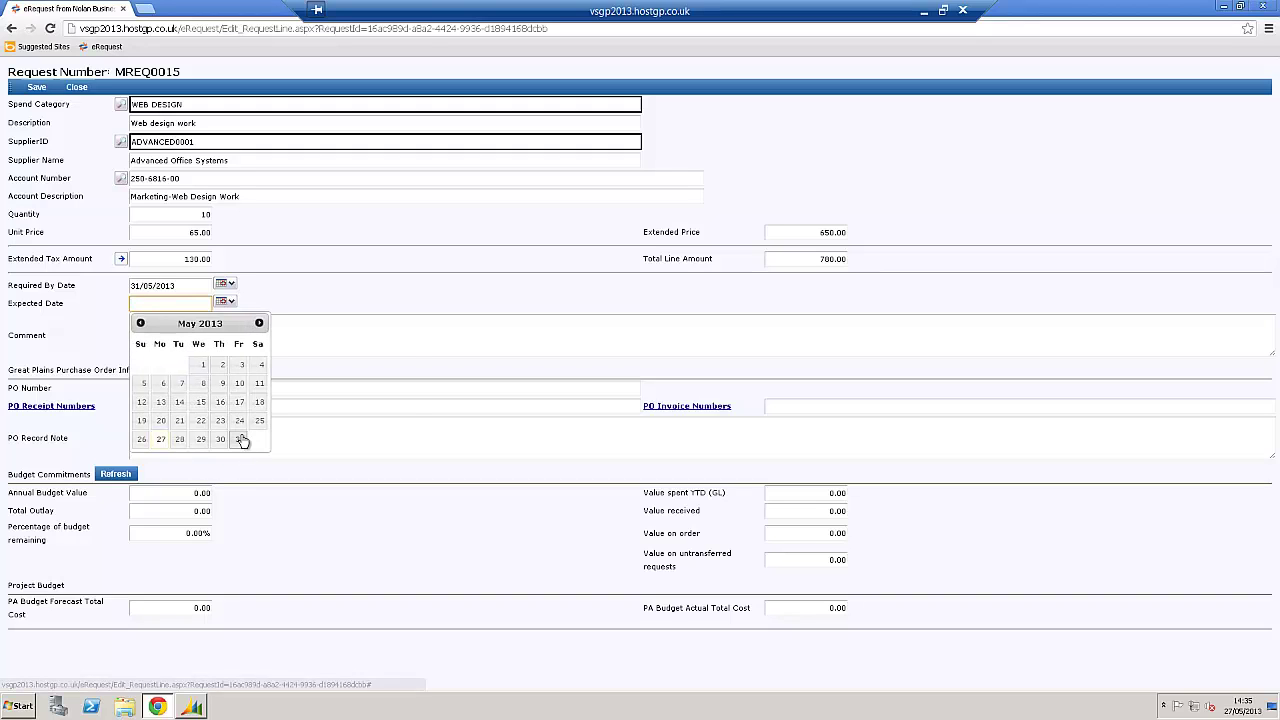
{"action": "left_click", "coordinate": [241, 440]}
{"action": "left_click", "coordinate": [270, 338]}
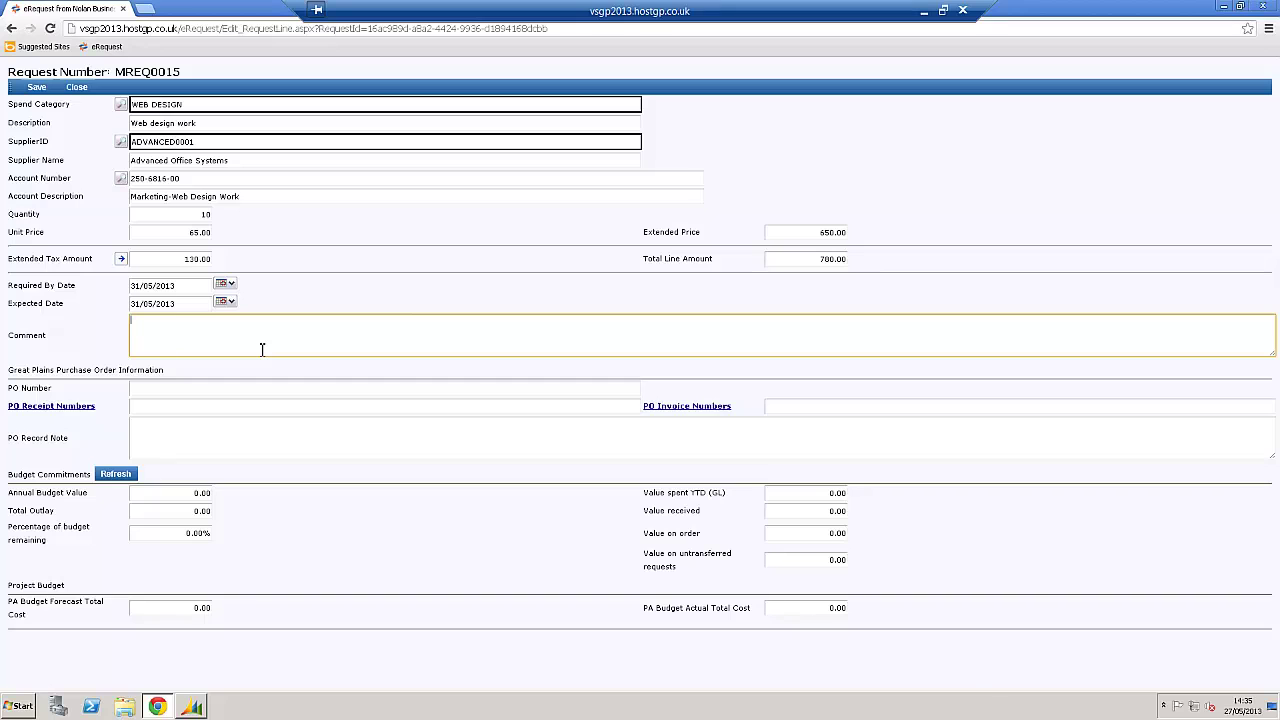
Save the web-design line and submit MREQ0015 for the manager's approval
{"action": "left_click", "coordinate": [37, 88]}
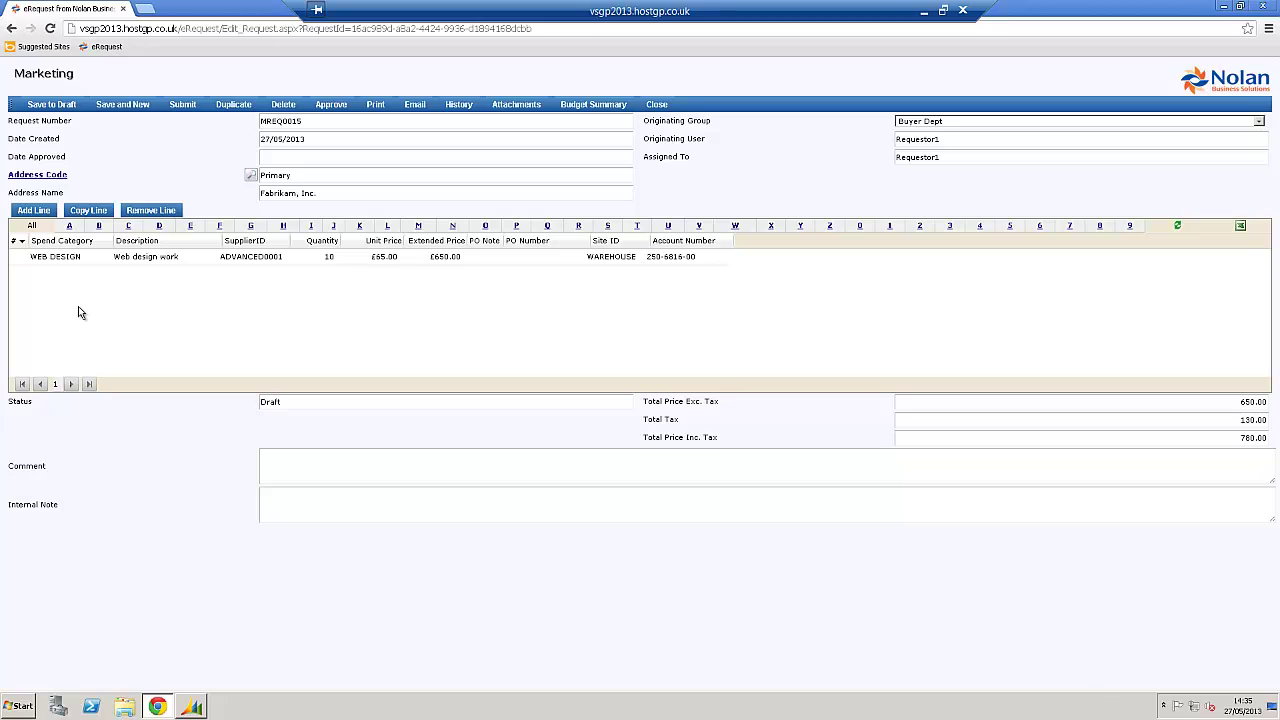
{"action": "left_click", "coordinate": [180, 110]}
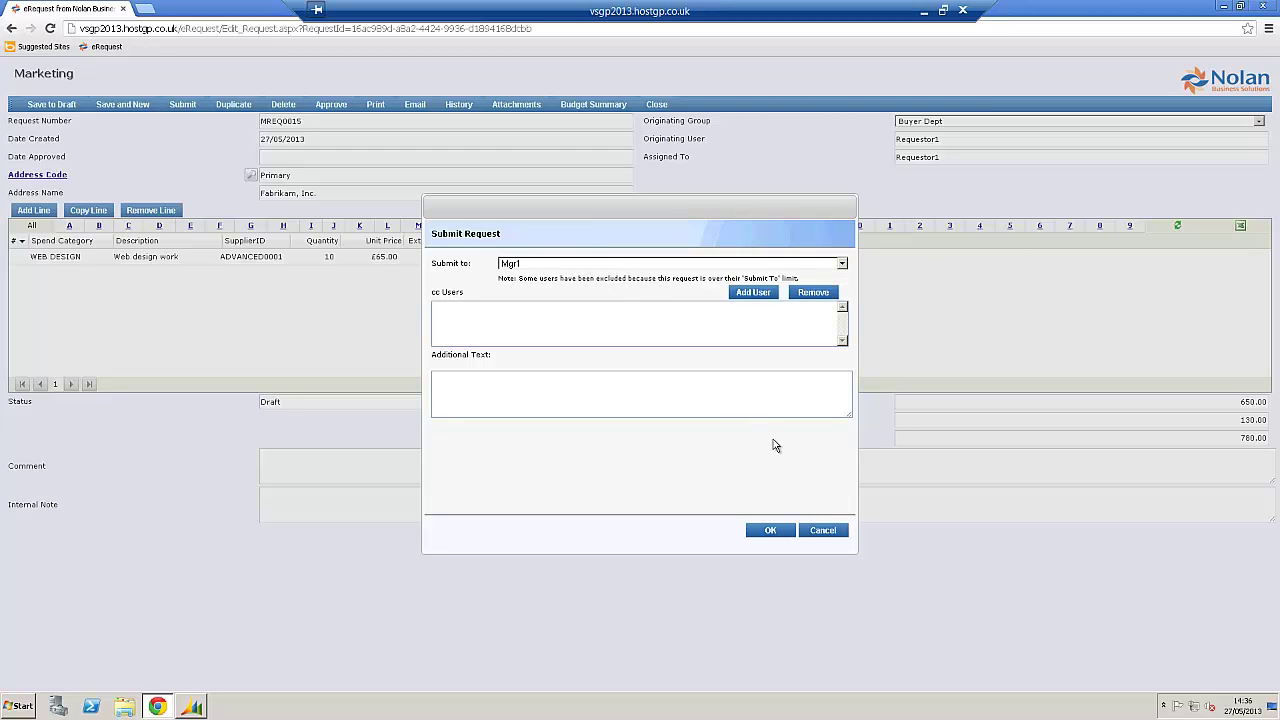
{"action": "left_click", "coordinate": [776, 530]}
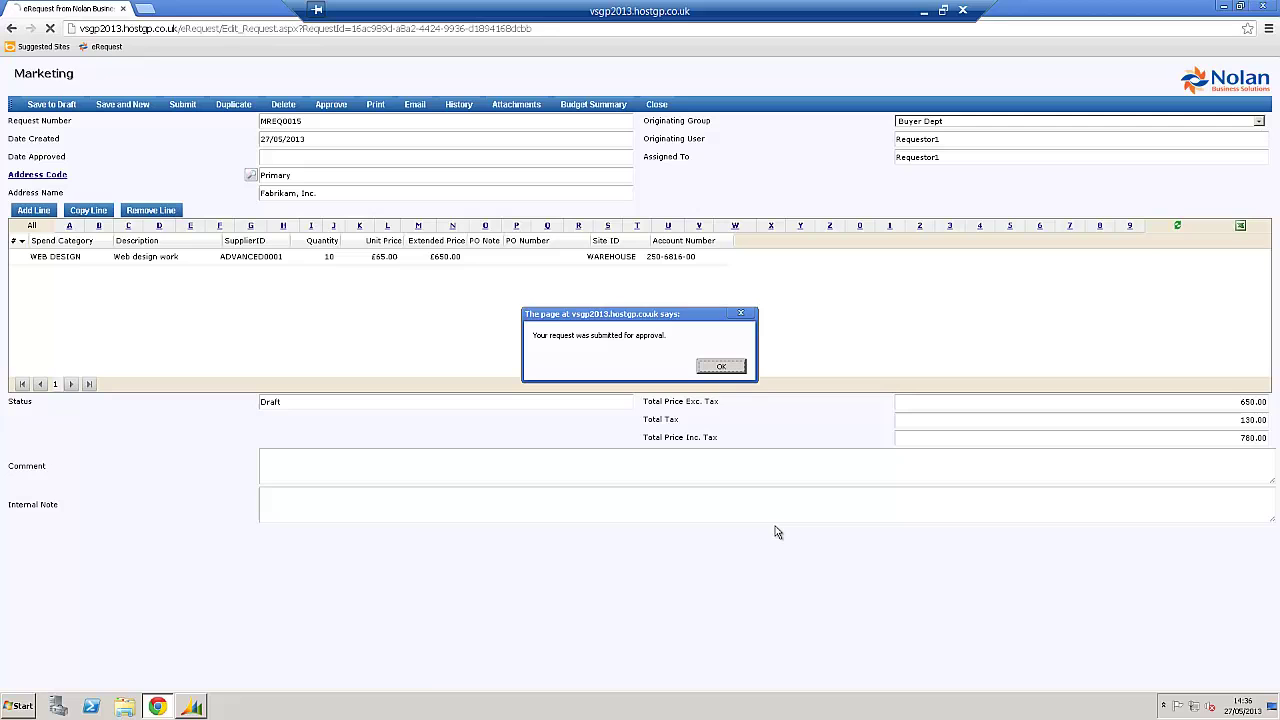
{"action": "left_click", "coordinate": [727, 367]}
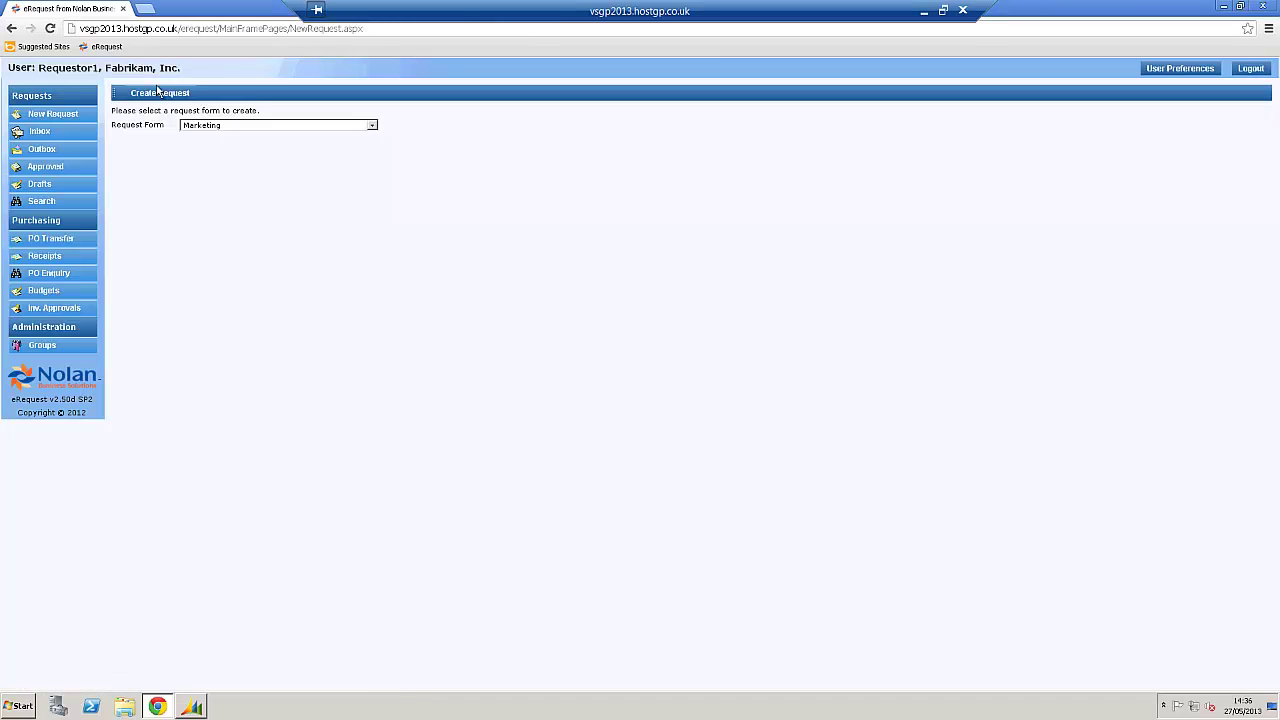
Log back in to eRequest as the manager using the suggested login id
{"action": "left_click", "coordinate": [107, 48]}
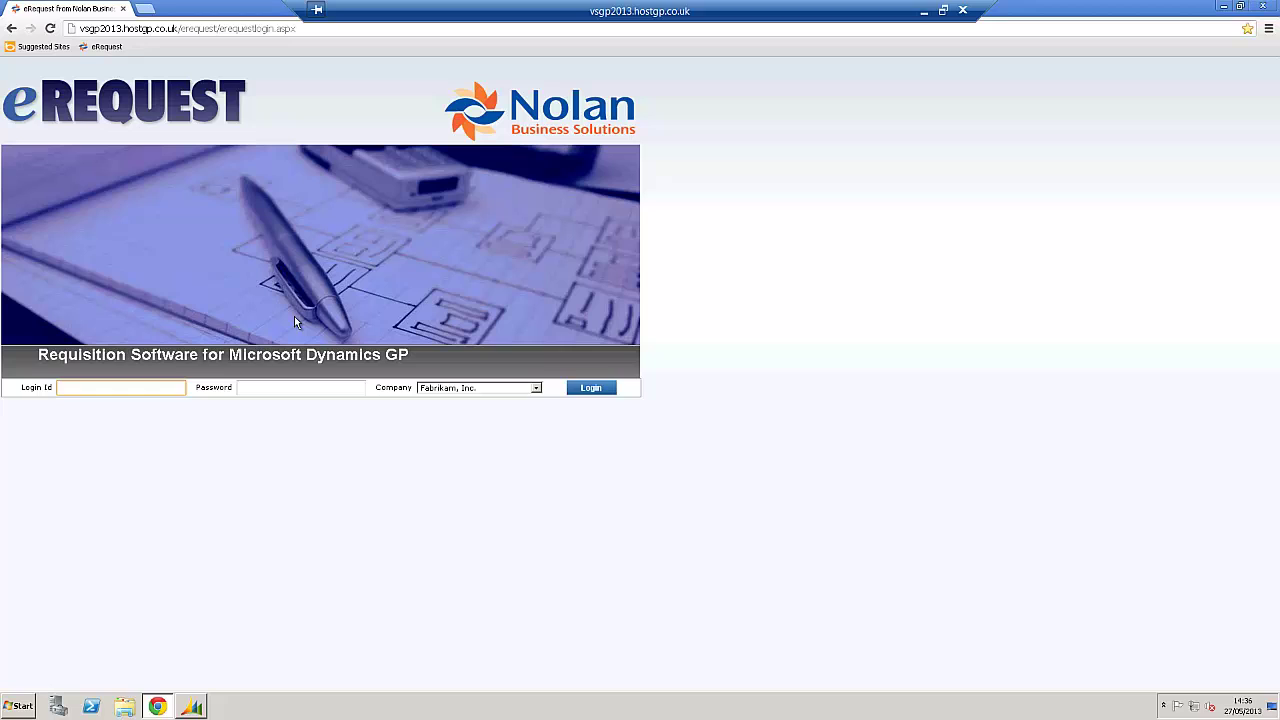
{"action": "type", "text": "mgr"}
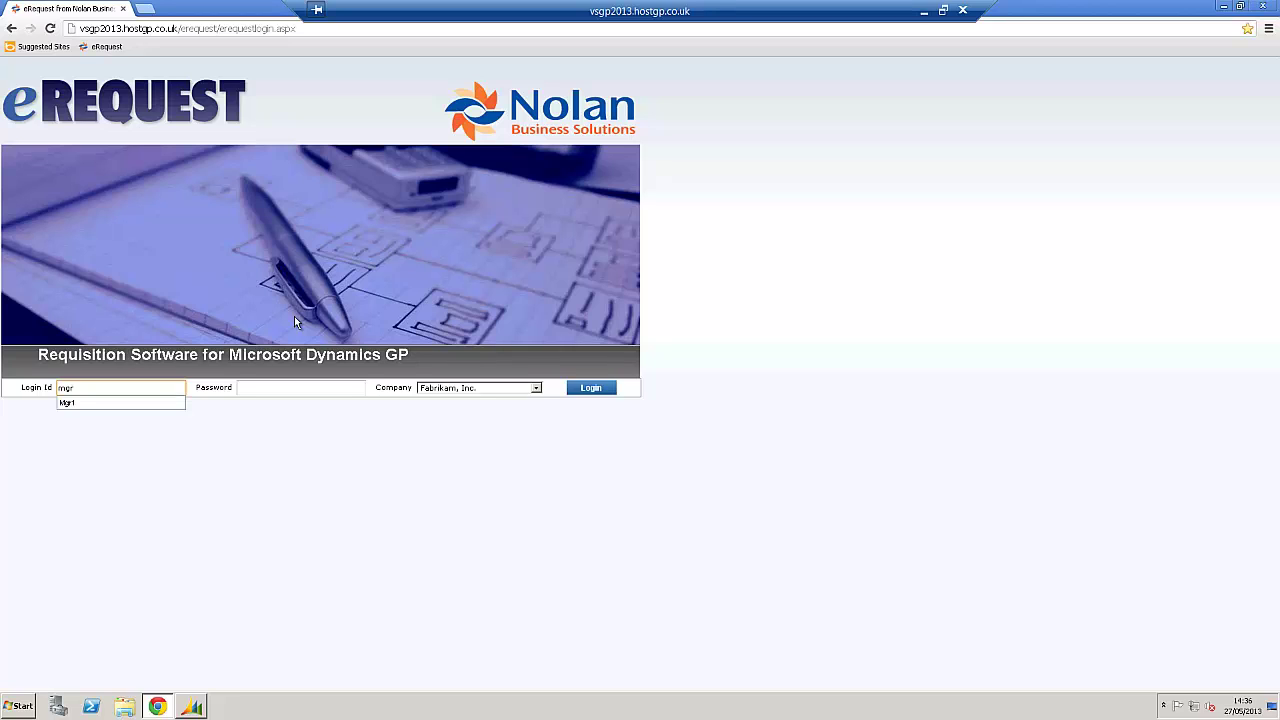
{"action": "key", "text": "Down"}
{"action": "key", "text": "Tab"}
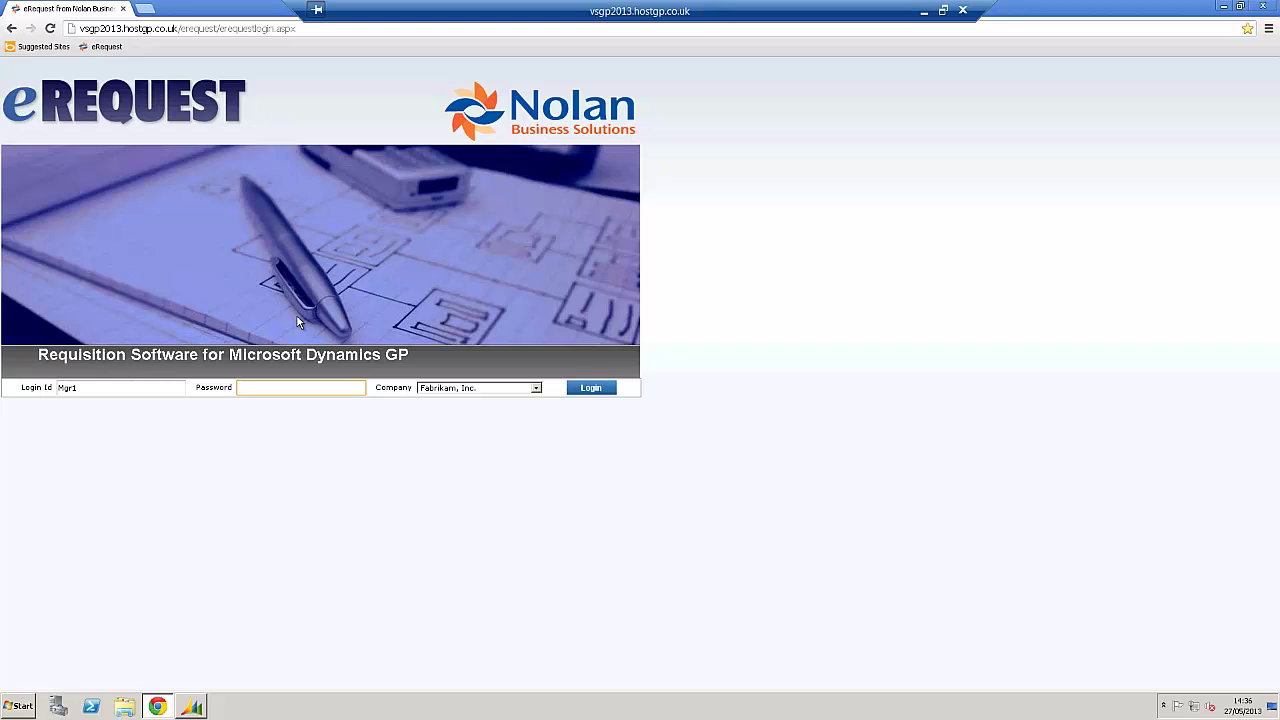
{"action": "key", "text": "Return"}
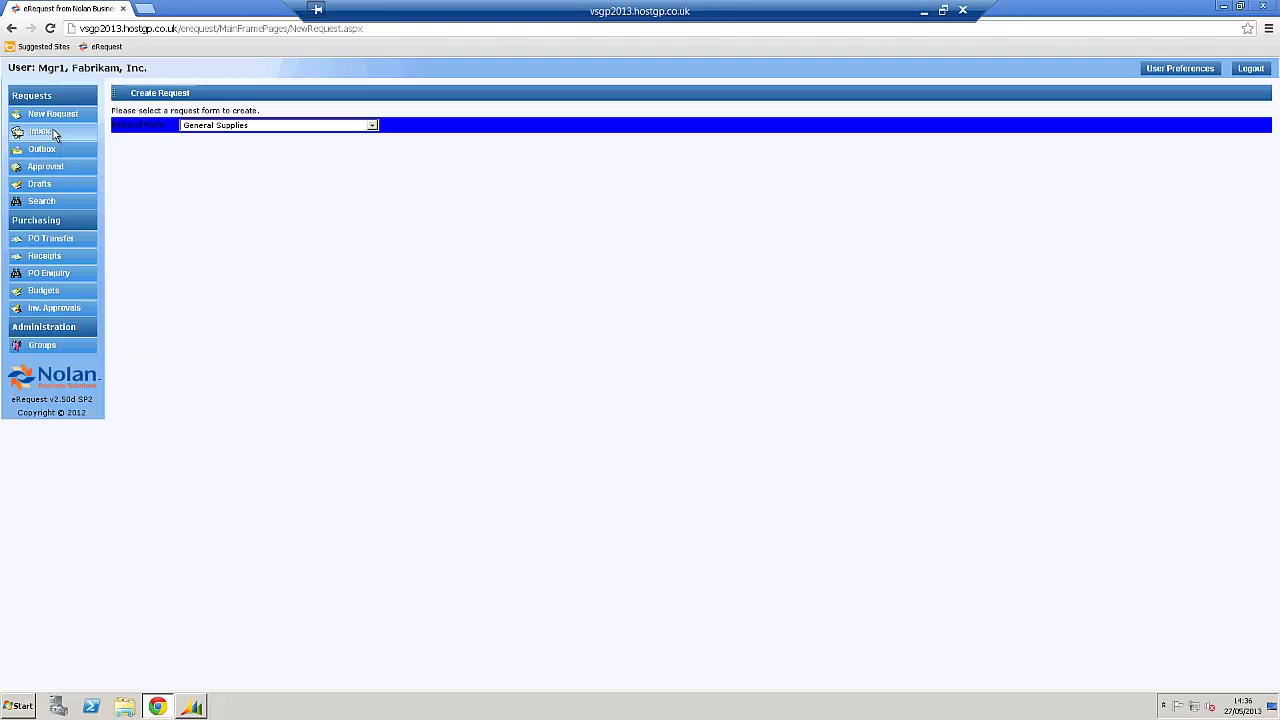
Show requests from all forms in the manager's inbox and open MREQ0015
{"action": "left_click", "coordinate": [40, 131]}
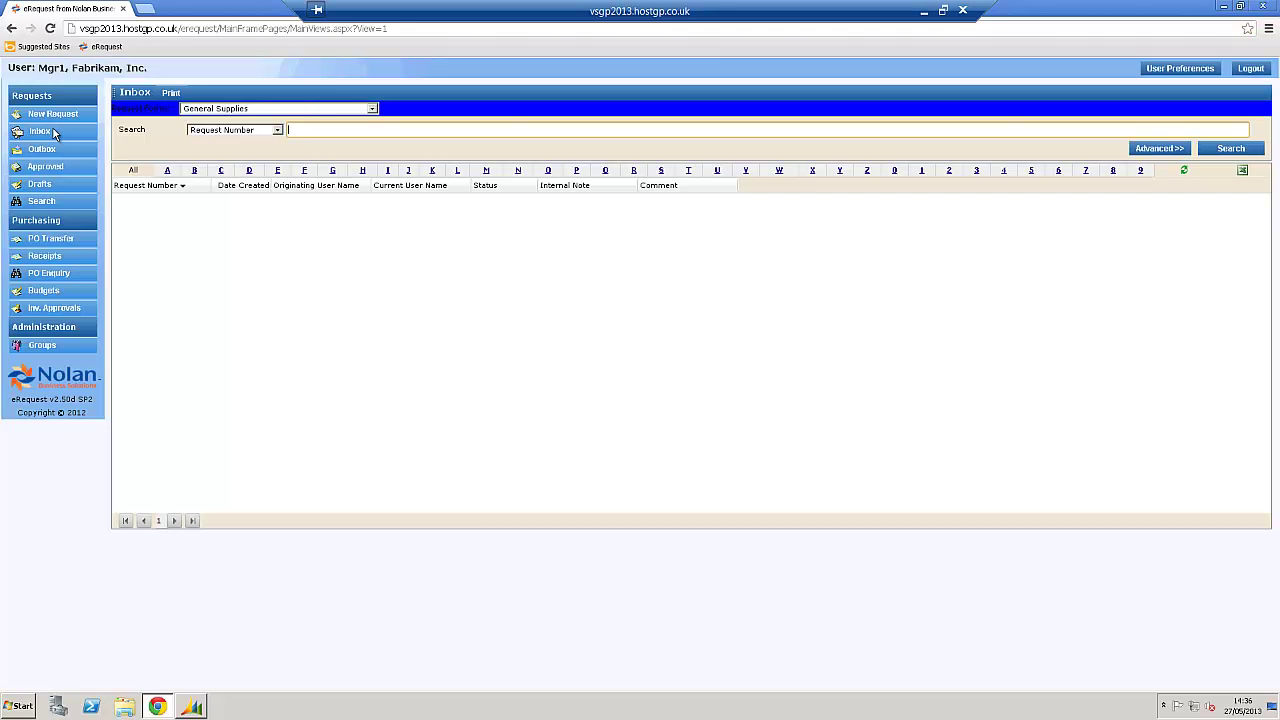
{"action": "left_click", "coordinate": [372, 108]}
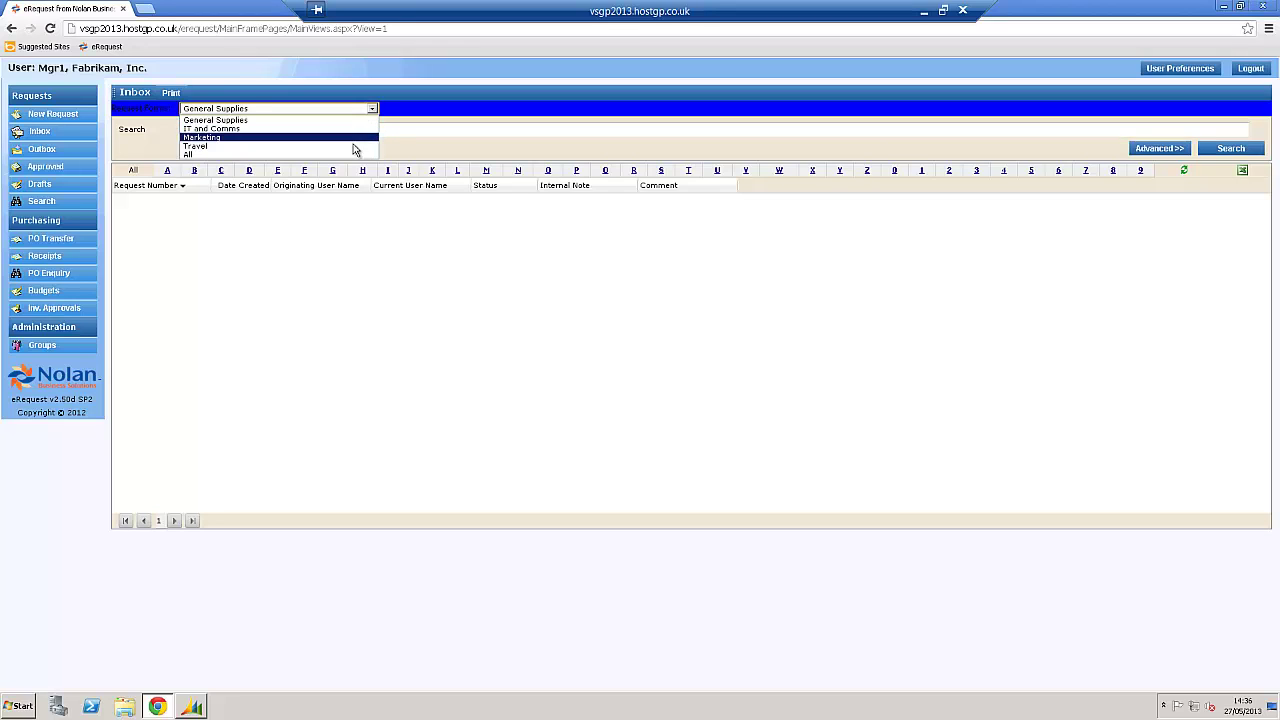
{"action": "left_click", "coordinate": [353, 154]}
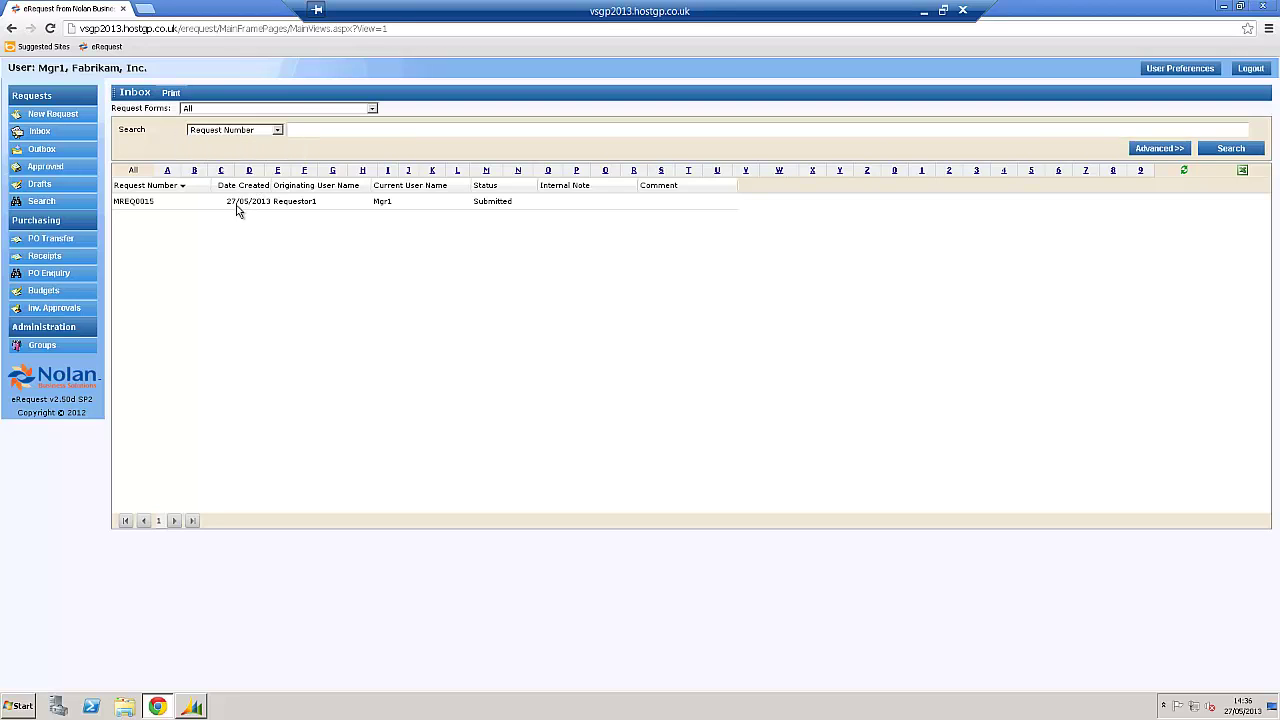
{"action": "double_click", "coordinate": [237, 207]}
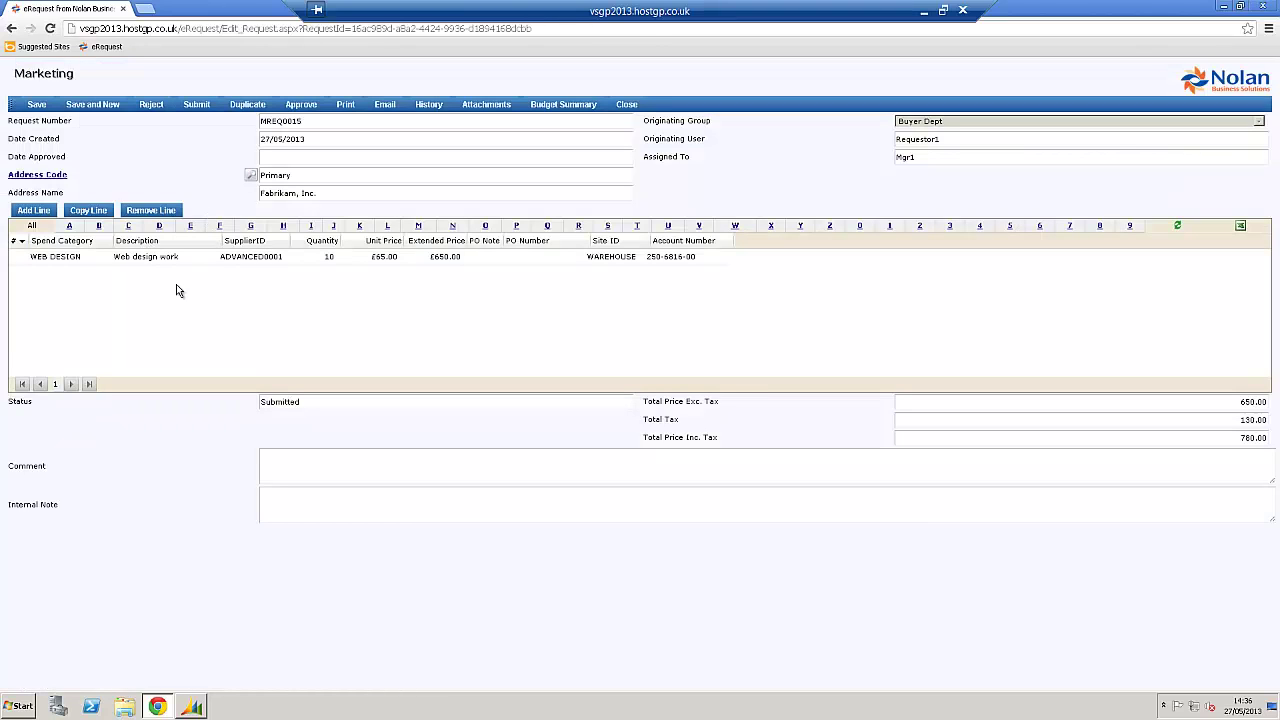
Check the WEB DESIGN line's description, save it, and approve MREQ0015
{"action": "double_click", "coordinate": [185, 258]}
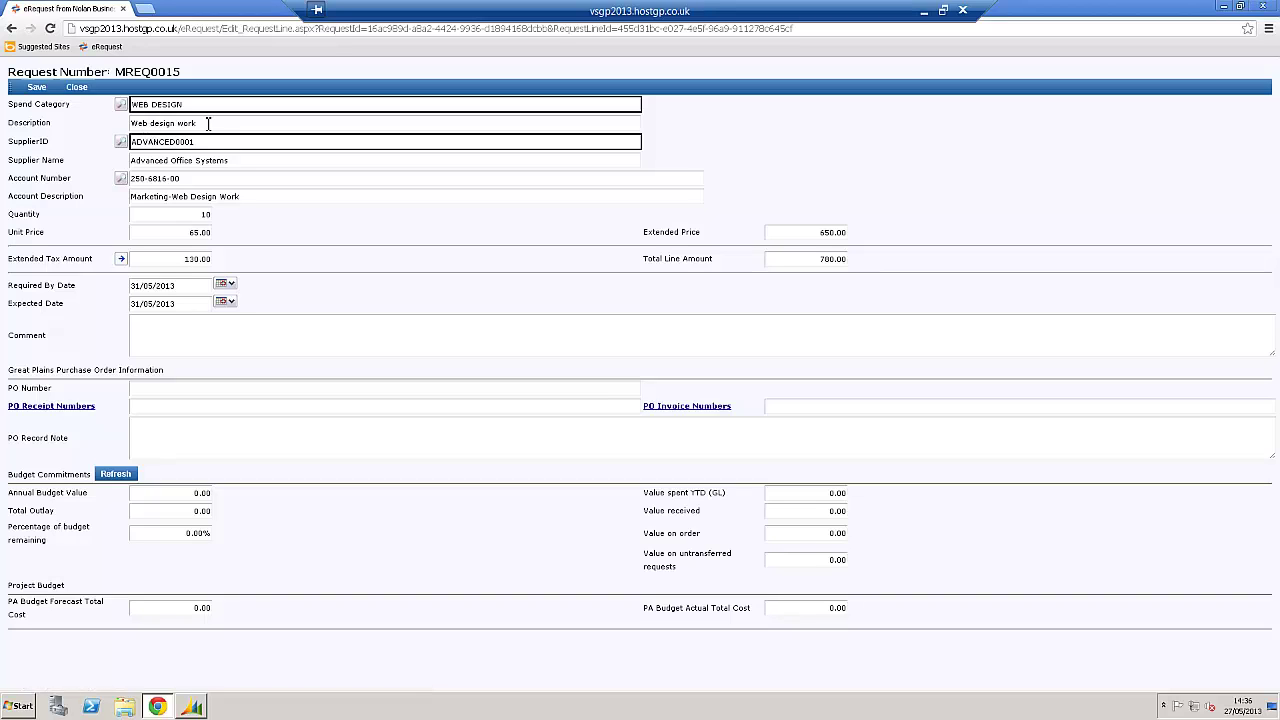
{"action": "left_click", "coordinate": [208, 123]}
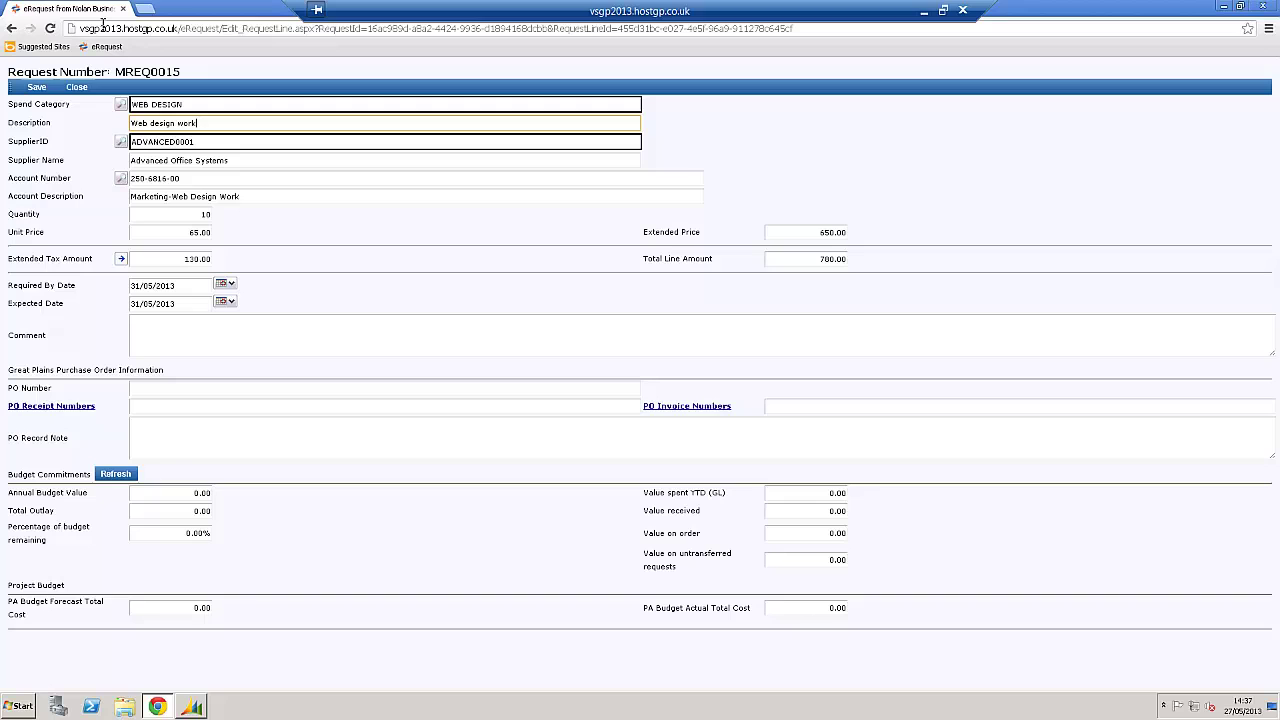
{"action": "left_click", "coordinate": [46, 89]}
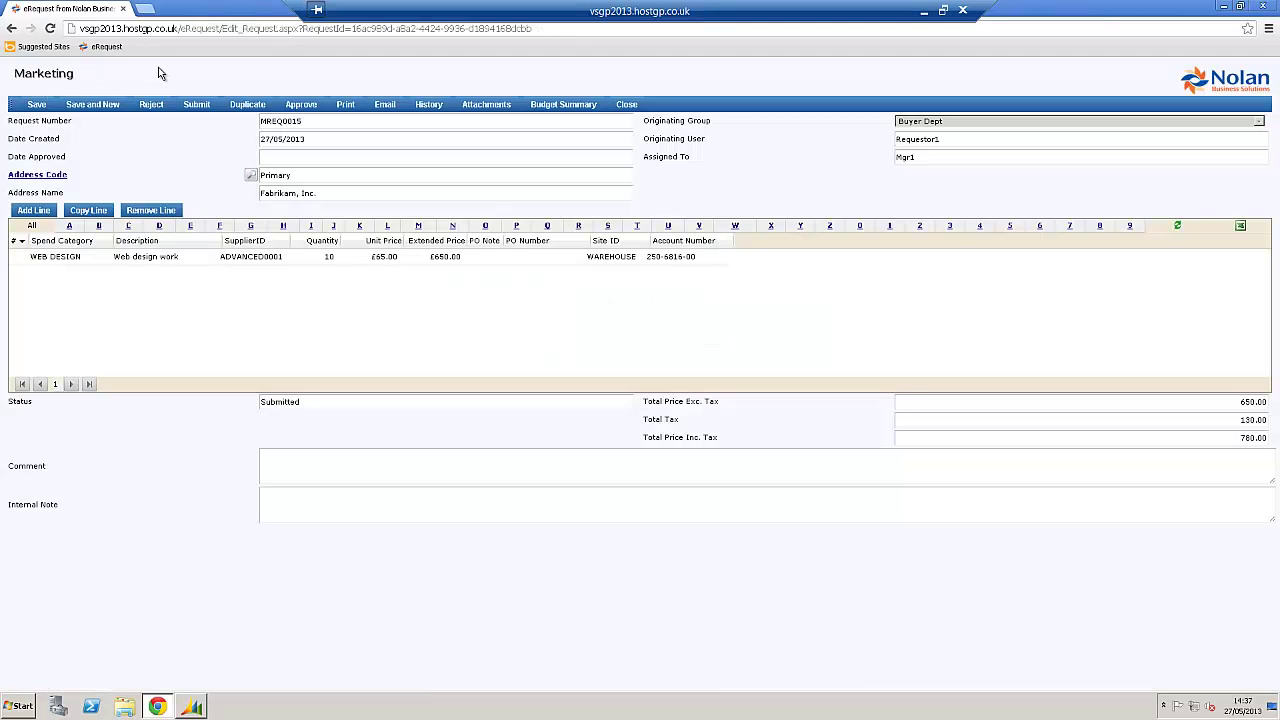
{"action": "left_click", "coordinate": [298, 107]}
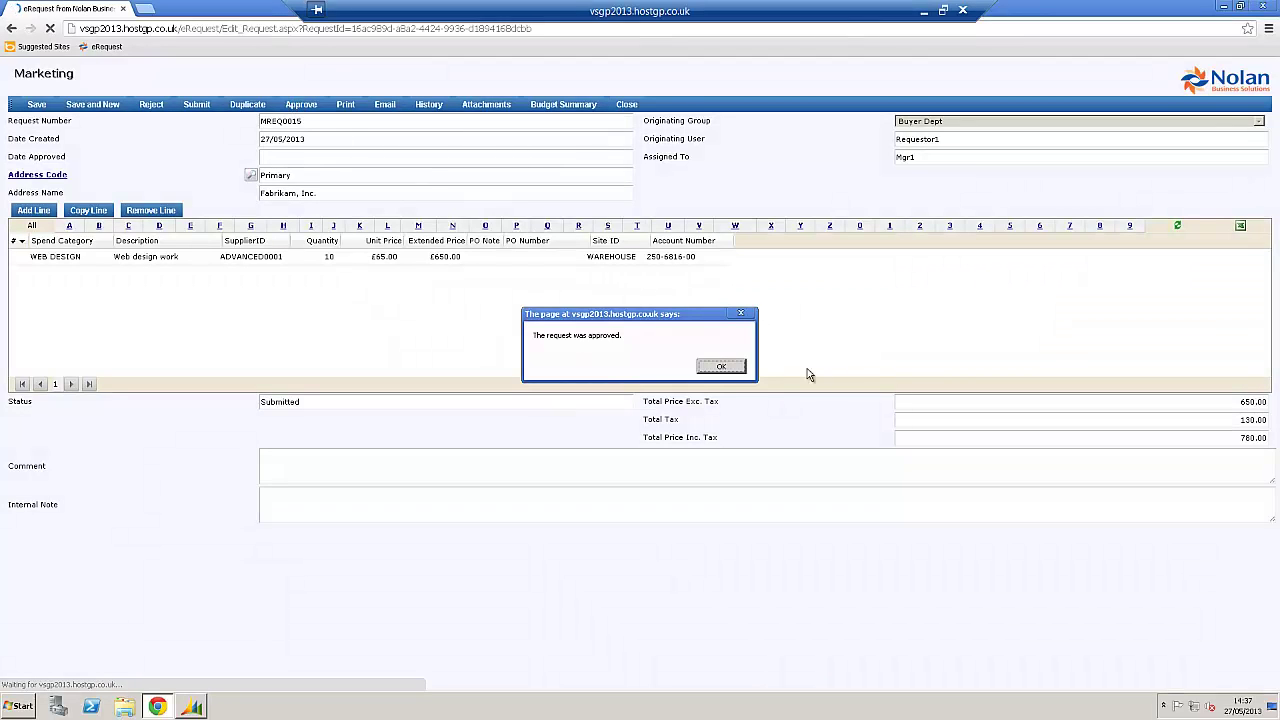
{"action": "left_click", "coordinate": [721, 366]}
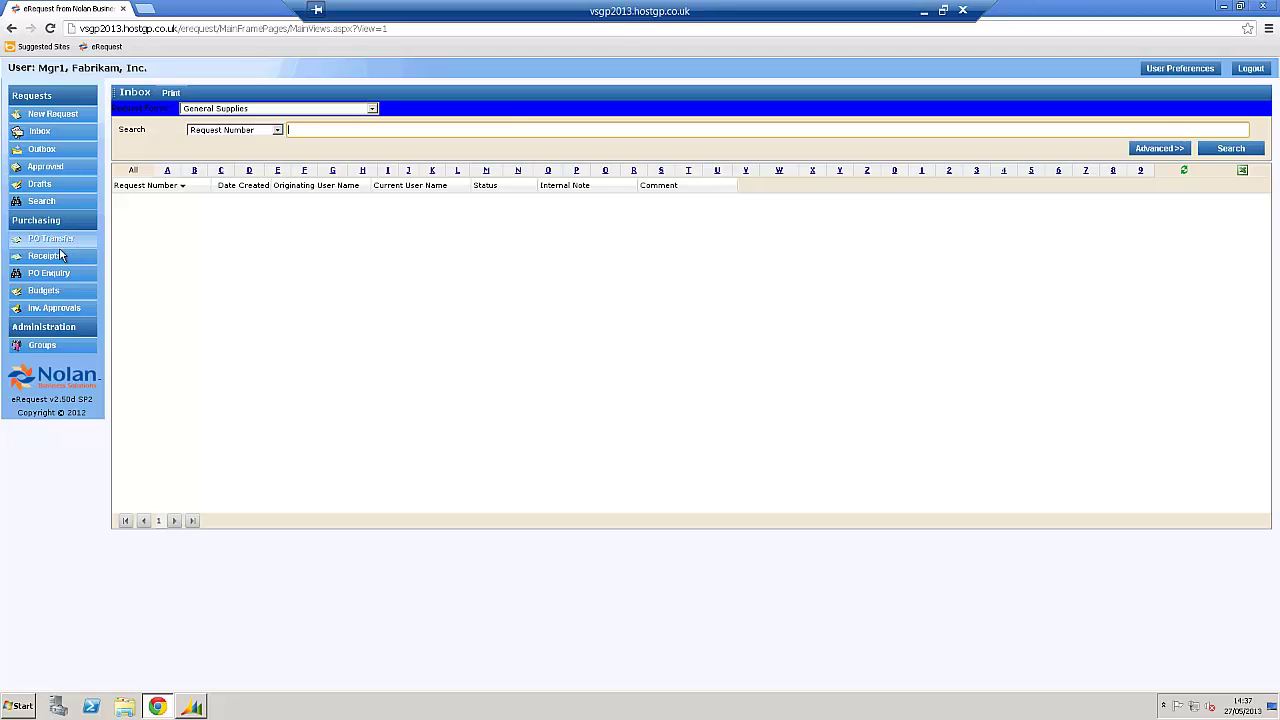
Select MREQ0015 in the PO Transfer list and transfer it to a purchase order
{"action": "left_click", "coordinate": [54, 240]}
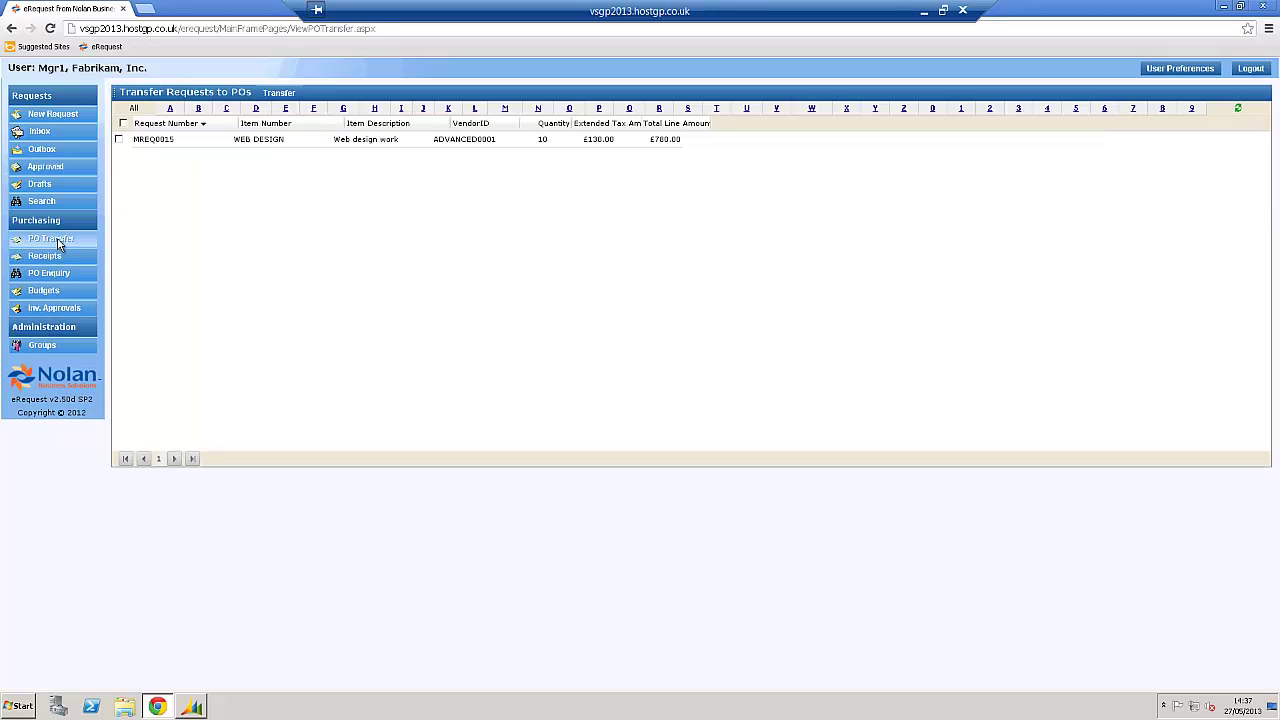
{"action": "left_click", "coordinate": [119, 140]}
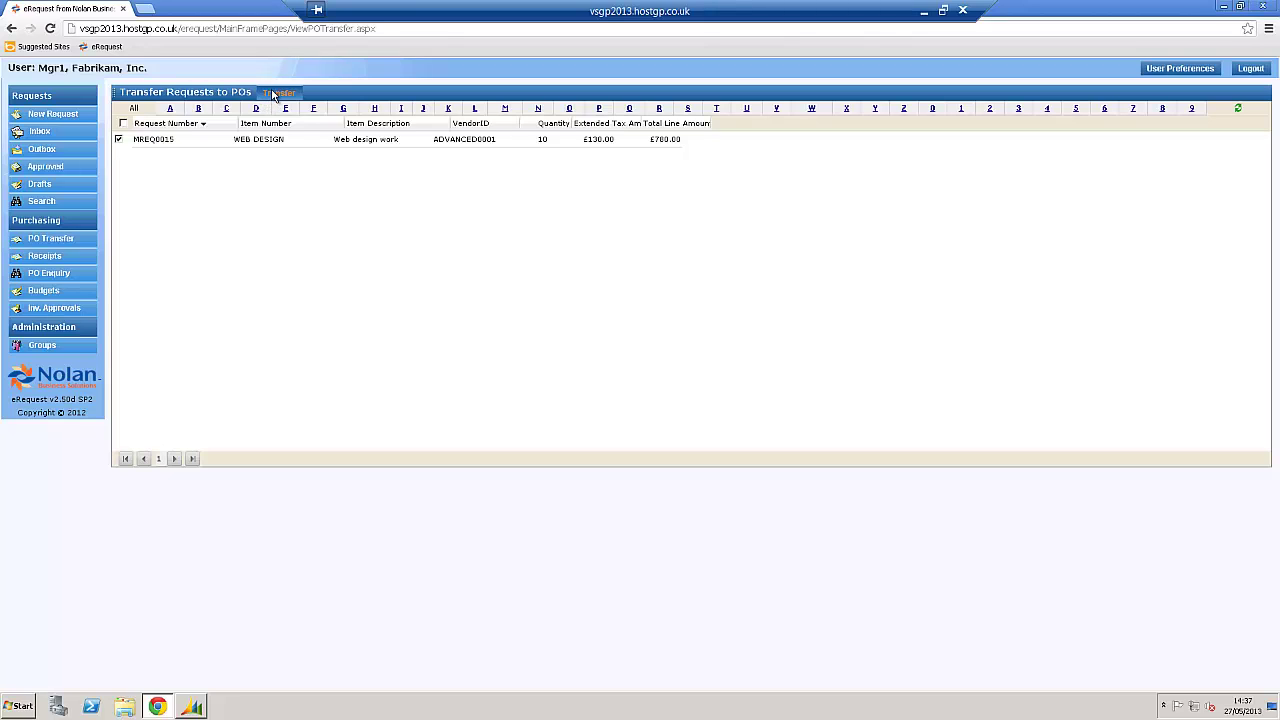
{"action": "left_click", "coordinate": [276, 93]}
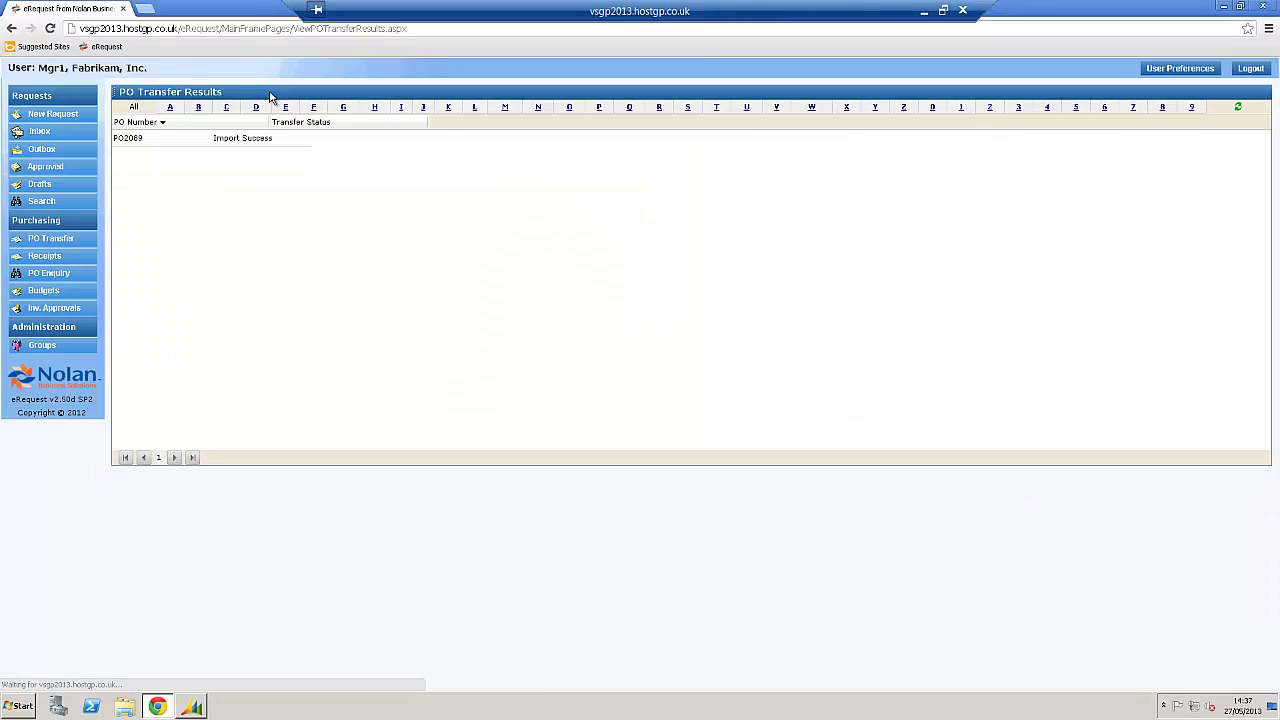
Open purchase order PO2089 as a report and choose Email Supplier
{"action": "left_click", "coordinate": [127, 142]}
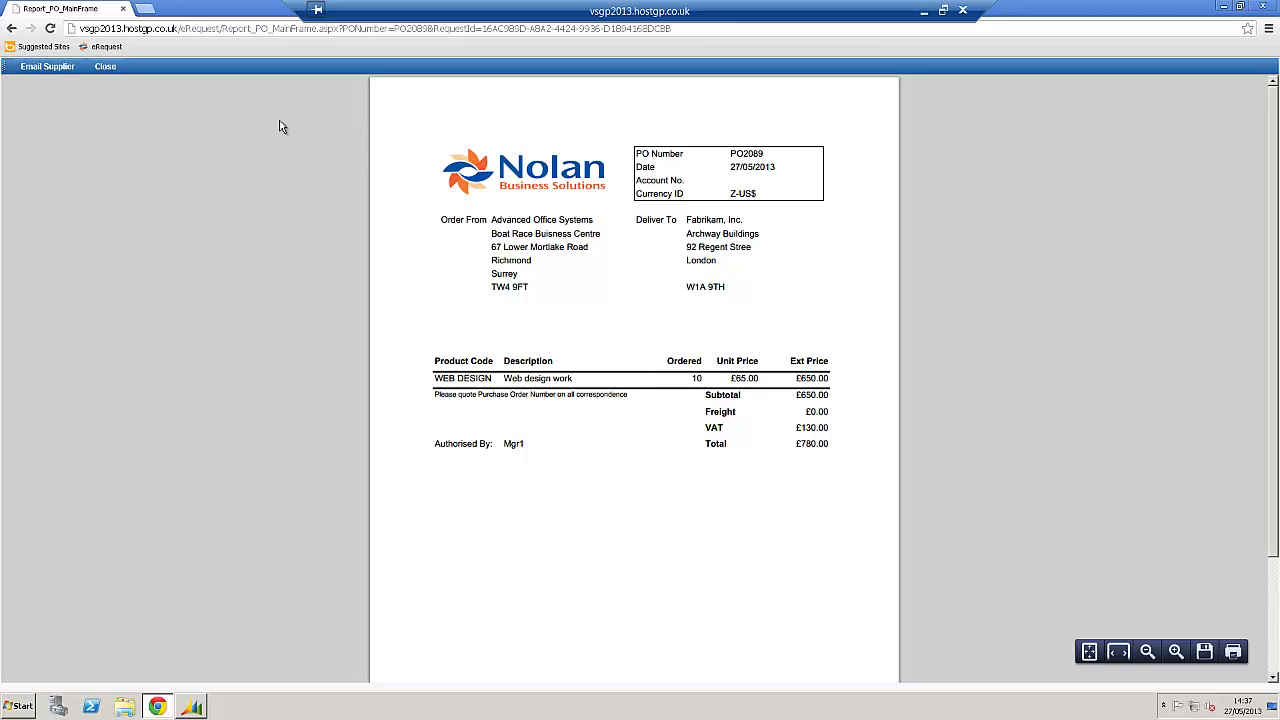
{"action": "left_click", "coordinate": [30, 67]}
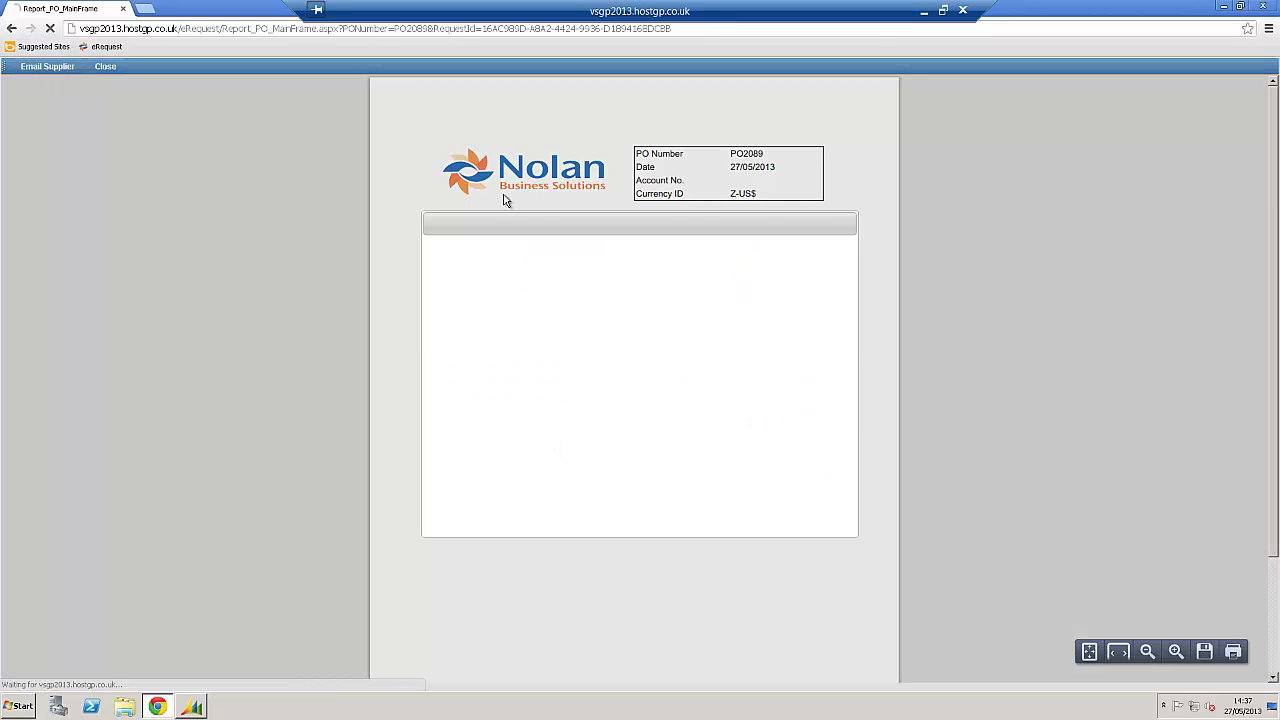